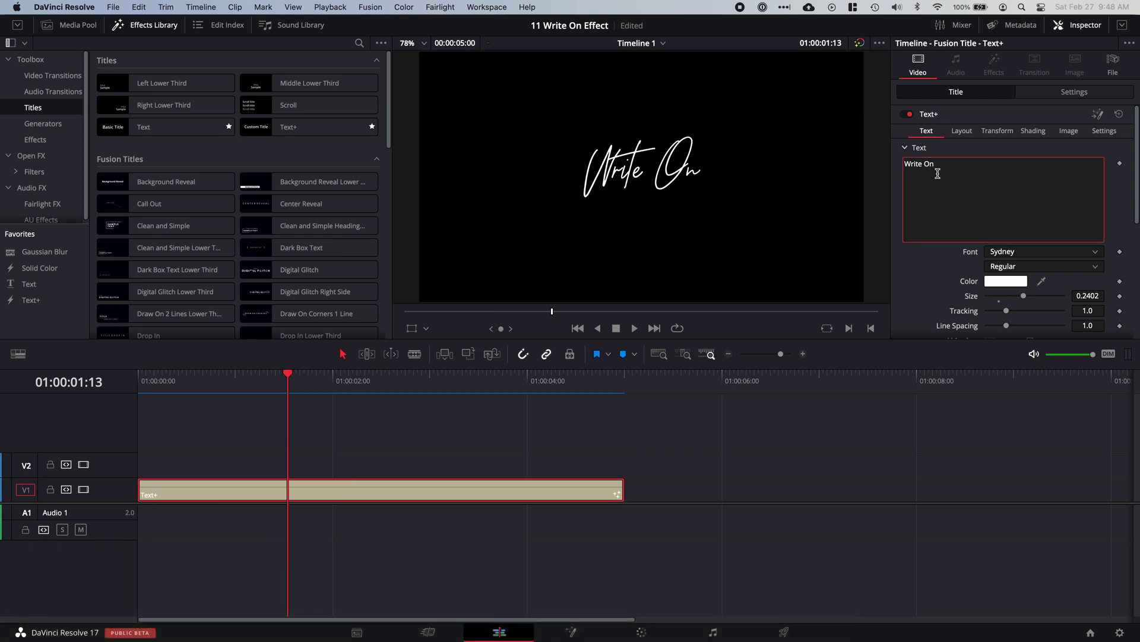
Open the Write On title clip in the Fusion page and hide the spline editor to enlarge the node area.
{"action": "left_click", "coordinate": [940, 172]}
{"action": "left_click", "coordinate": [582, 633]}
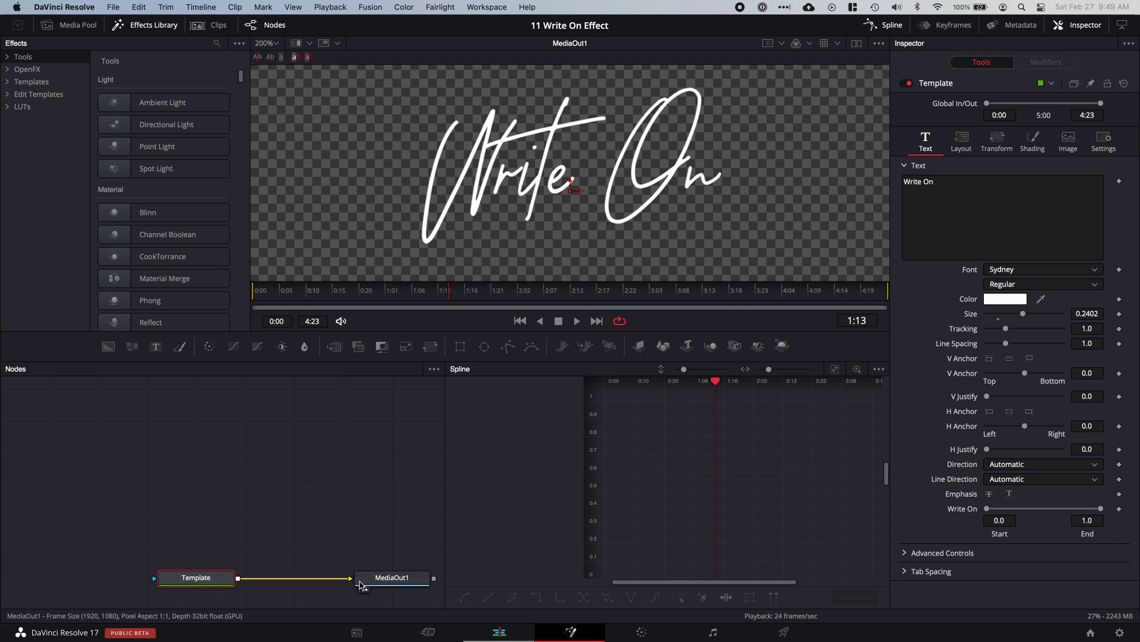
{"action": "mouse_move", "coordinate": [360, 585]}
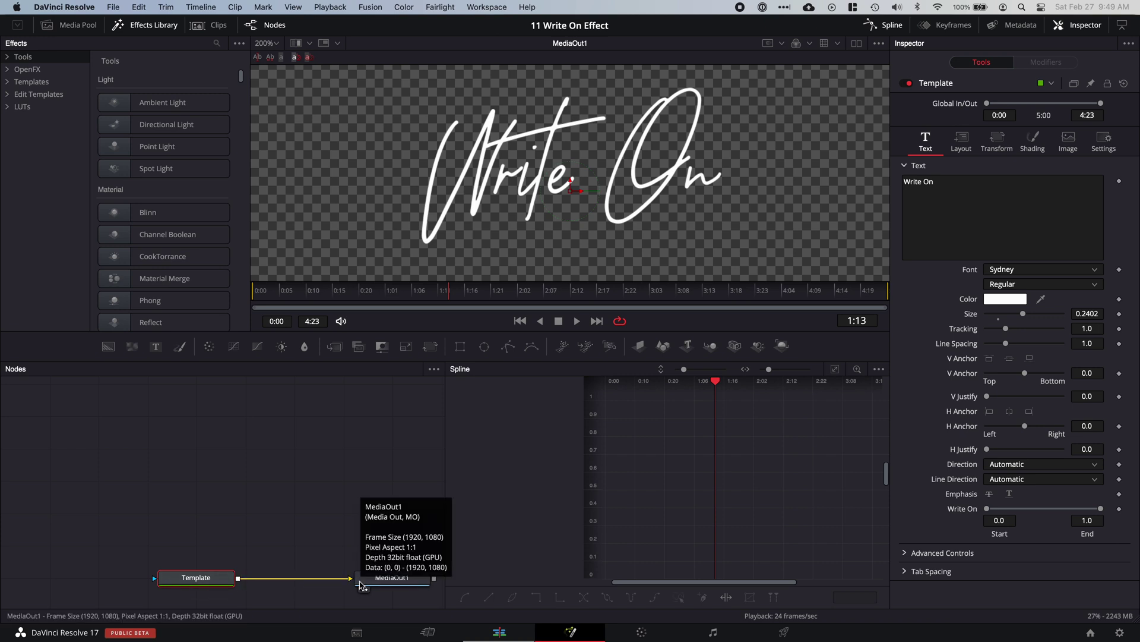
{"action": "scroll", "coordinate": [324, 543], "scroll_direction": "down", "scroll_amount": 3}
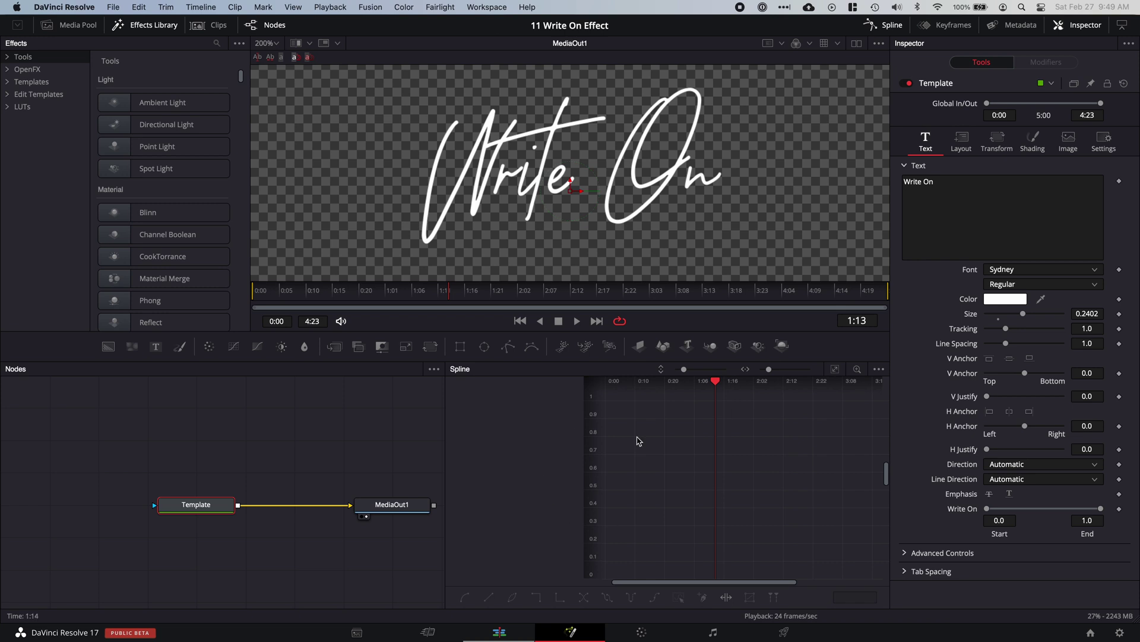
{"action": "left_click", "coordinate": [889, 28]}
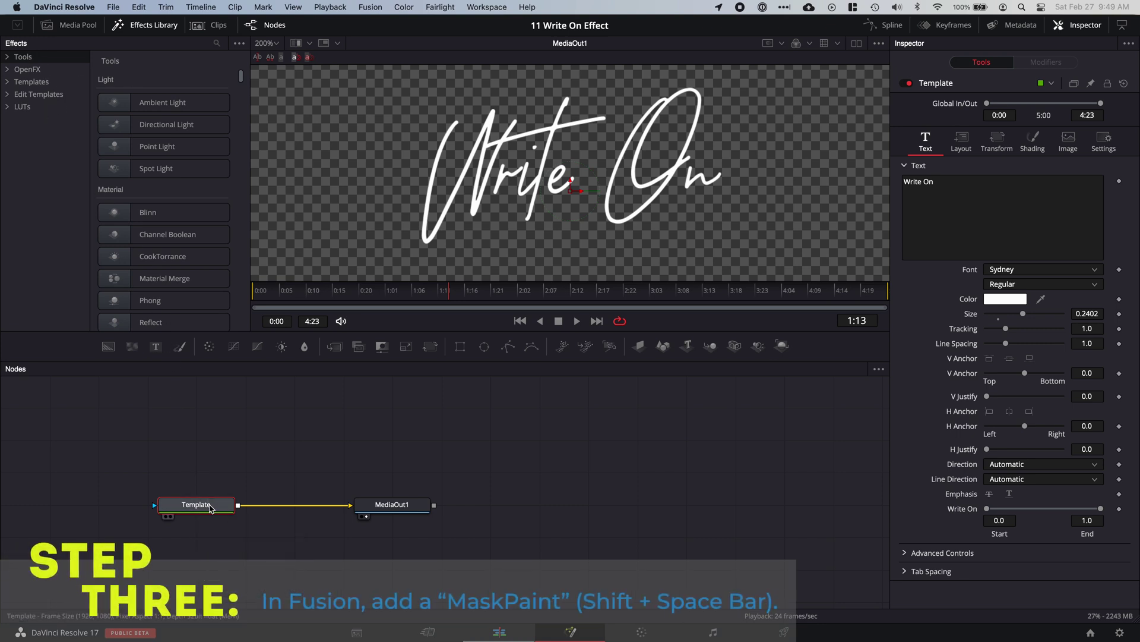
Add a Mask Paint node to the Template node through the tool search.
{"action": "key", "text": "shift+space"}
{"action": "type", "text": "mask"}
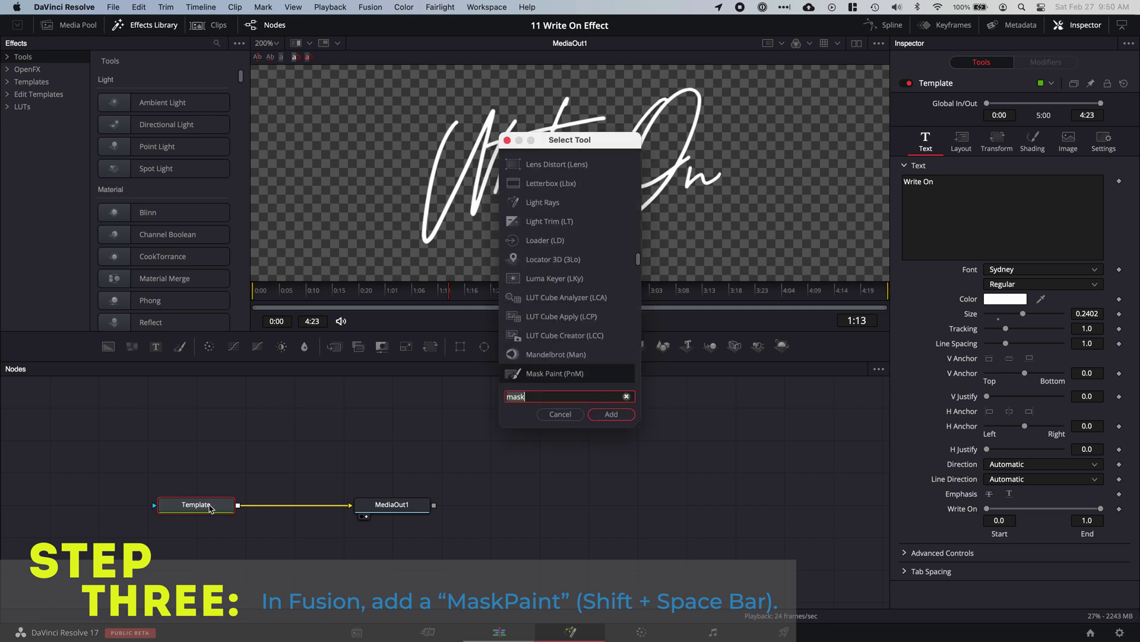
{"action": "key", "text": "BackSpace"}
{"action": "type", "text": "mas"}
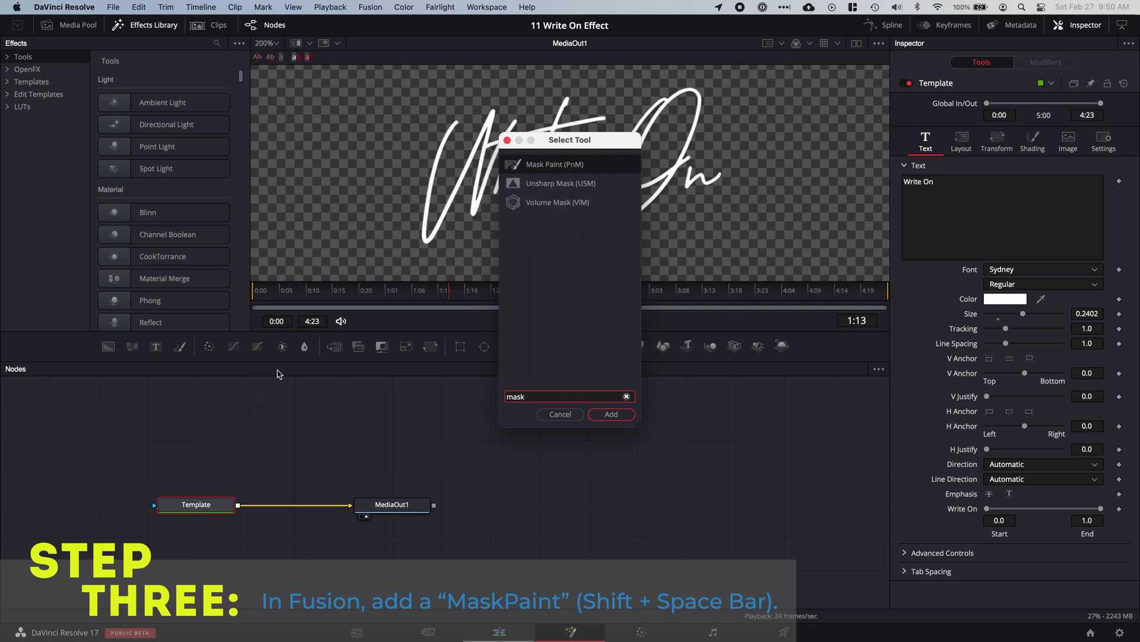
{"action": "left_click", "coordinate": [576, 169]}
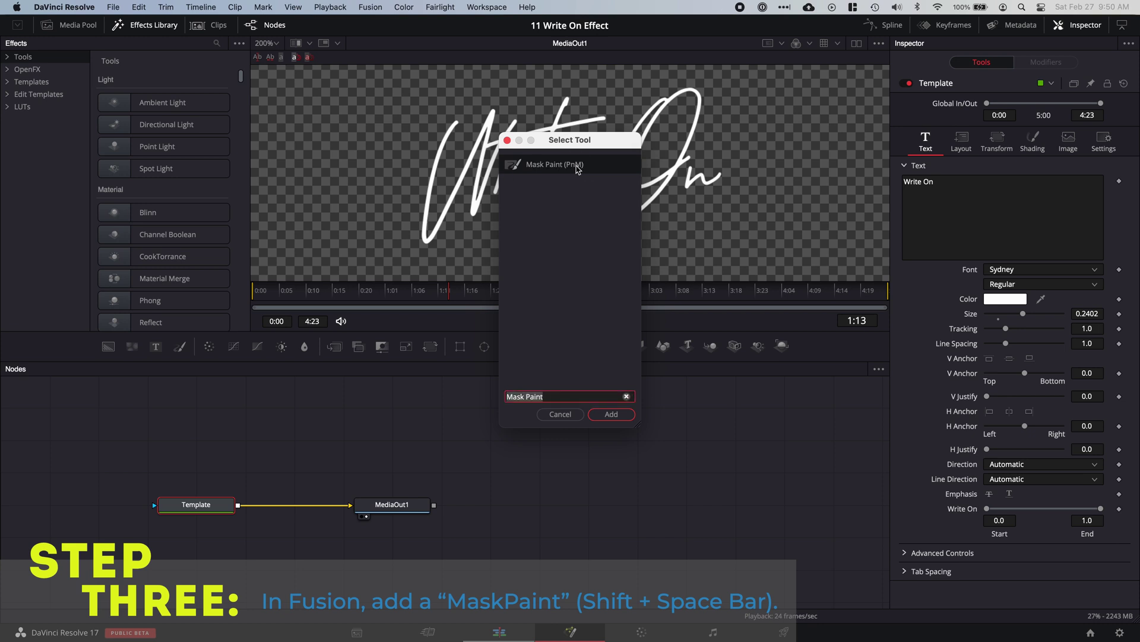
{"action": "left_click", "coordinate": [615, 415]}
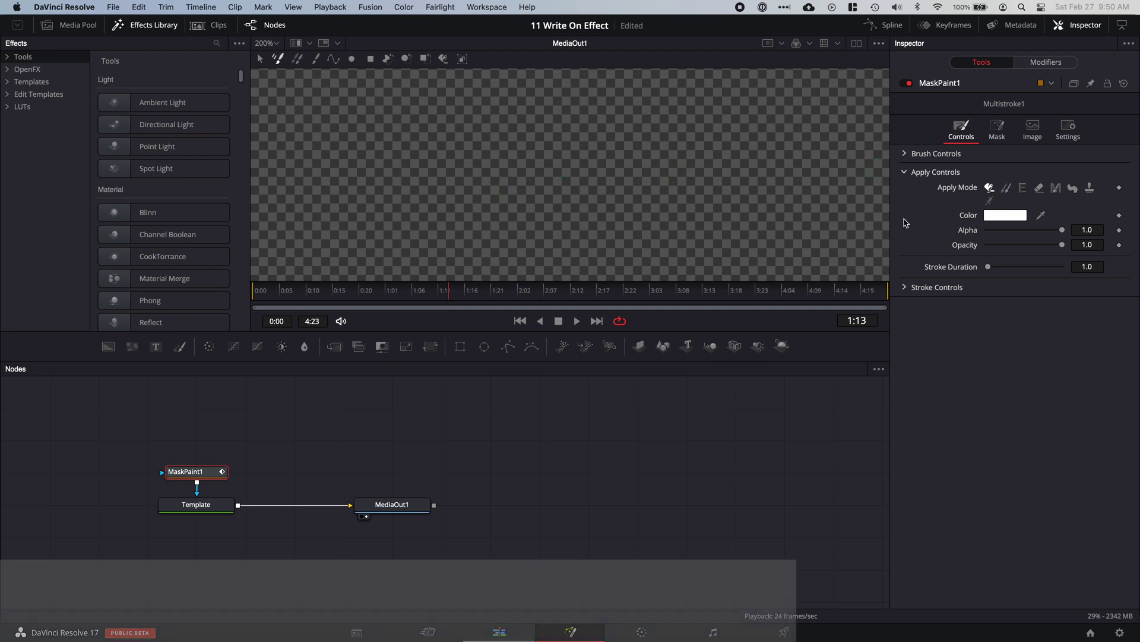
Invert the MaskPaint1 mask and begin a PolylineStroke at the W's upper-left tip.
{"action": "left_click", "coordinate": [997, 132]}
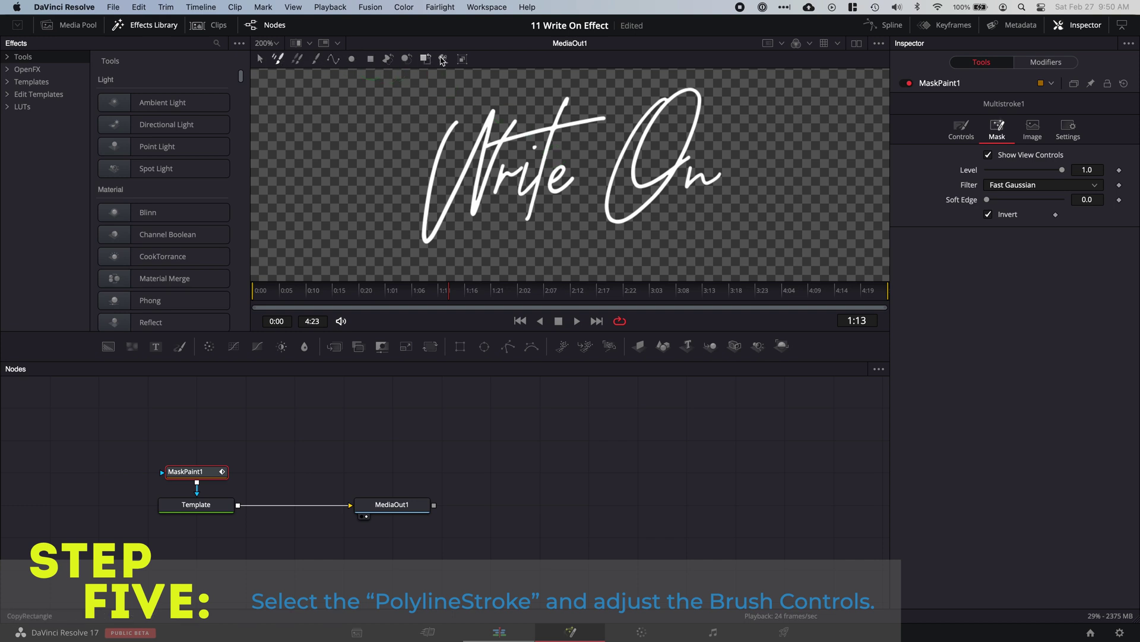
{"action": "left_click", "coordinate": [333, 59]}
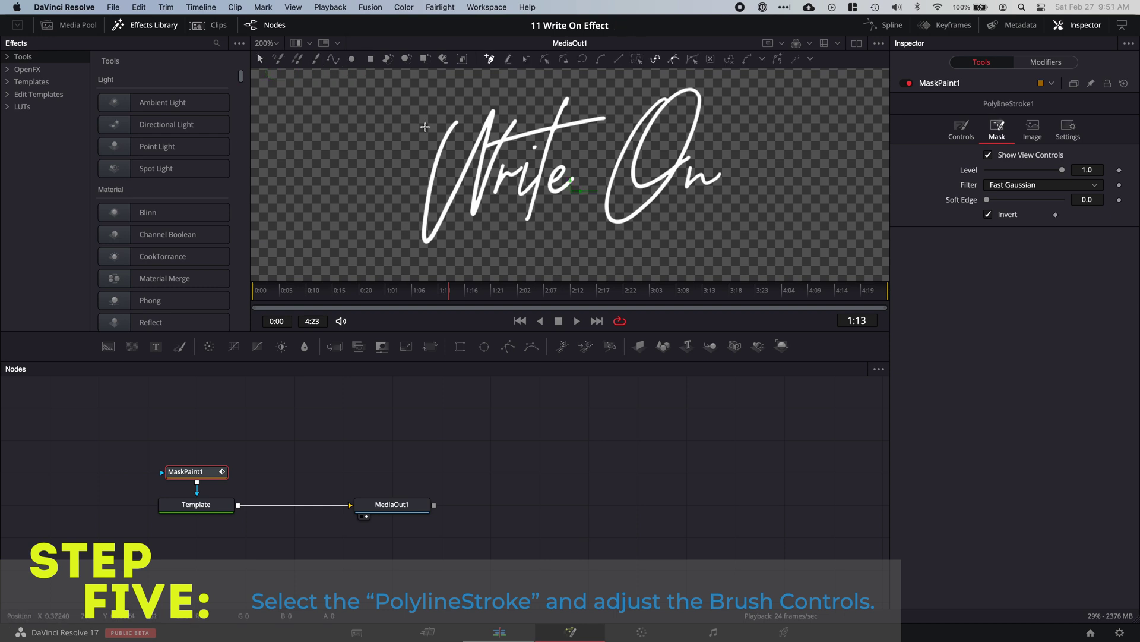
{"action": "left_click", "coordinate": [456, 127]}
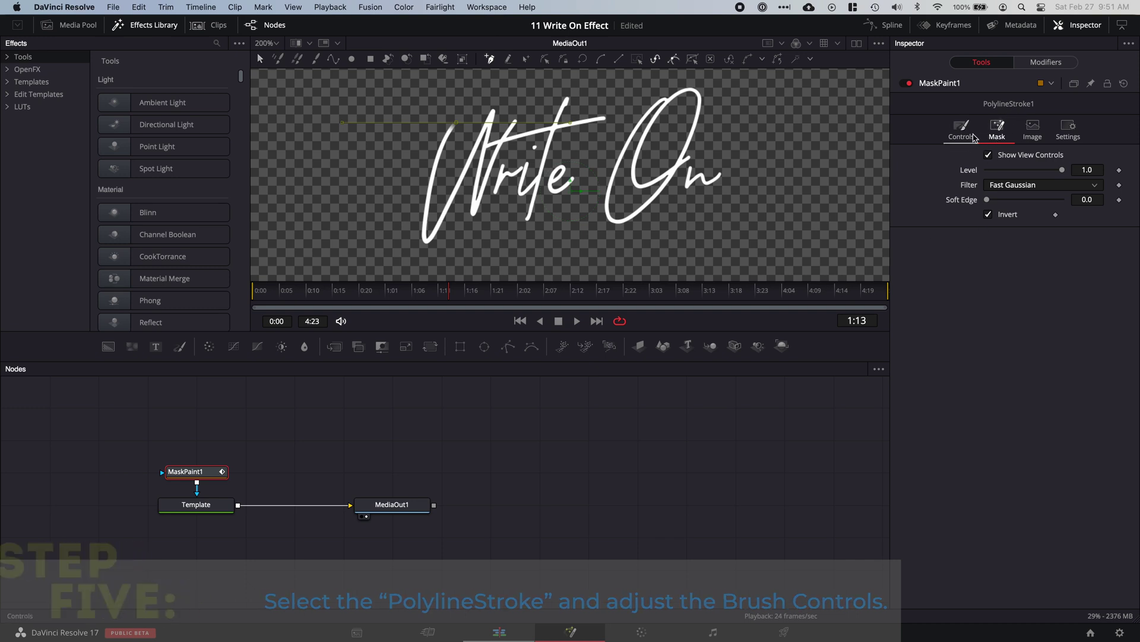
Reduce the polyline stroke's brush softness to its minimum and make the brush size slightly smaller.
{"action": "left_click", "coordinate": [955, 138]}
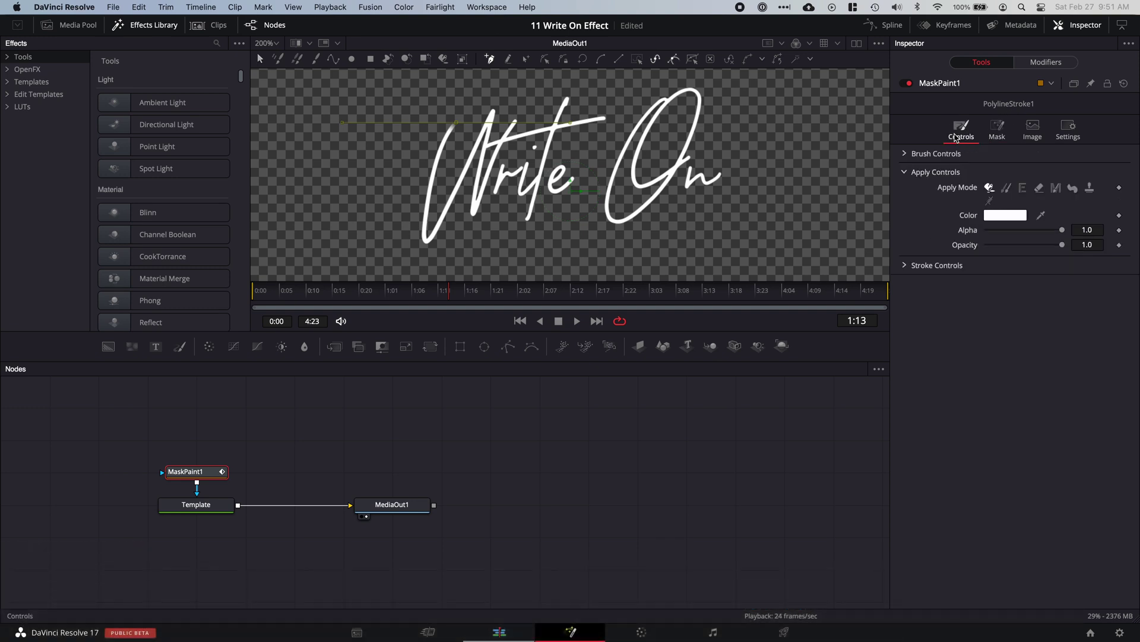
{"action": "left_click", "coordinate": [905, 153]}
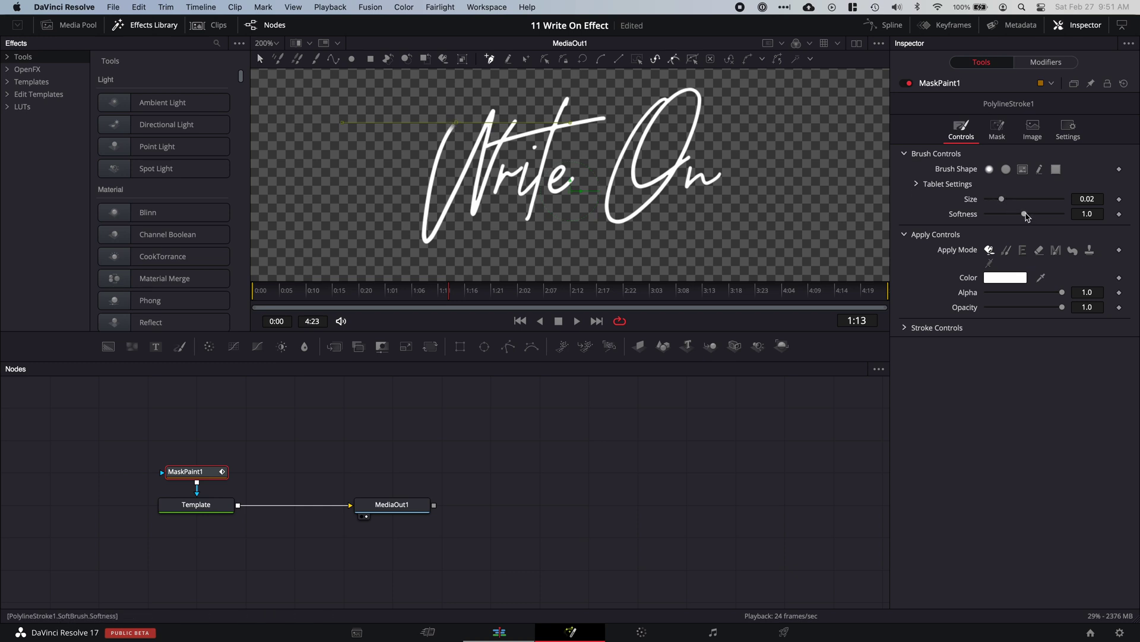
{"action": "left_click_drag", "start_coordinate": [1026, 216], "coordinate": [942, 219]}
{"action": "left_click_drag", "start_coordinate": [1003, 201], "coordinate": [992, 204]}
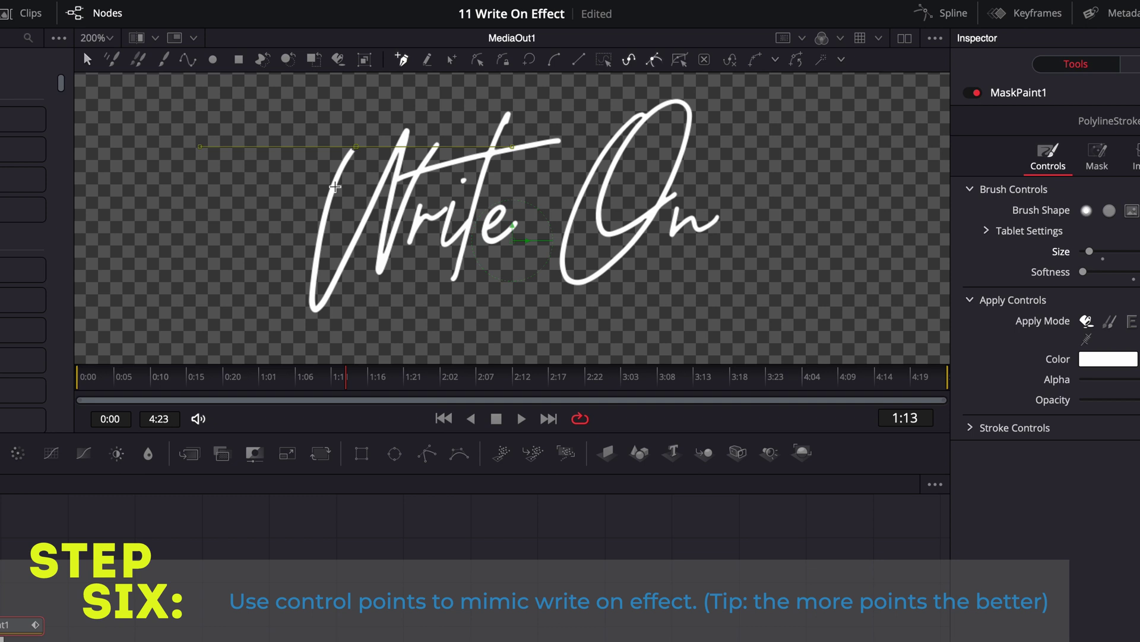
Trace the W's first downstroke with closely spaced control points from the upper-left tip to its bottom.
{"action": "left_click", "coordinate": [348, 157]}
{"action": "left_click", "coordinate": [341, 168]}
{"action": "left_click", "coordinate": [337, 177]}
{"action": "left_click", "coordinate": [333, 191]}
{"action": "left_click", "coordinate": [330, 201]}
{"action": "left_click", "coordinate": [326, 211]}
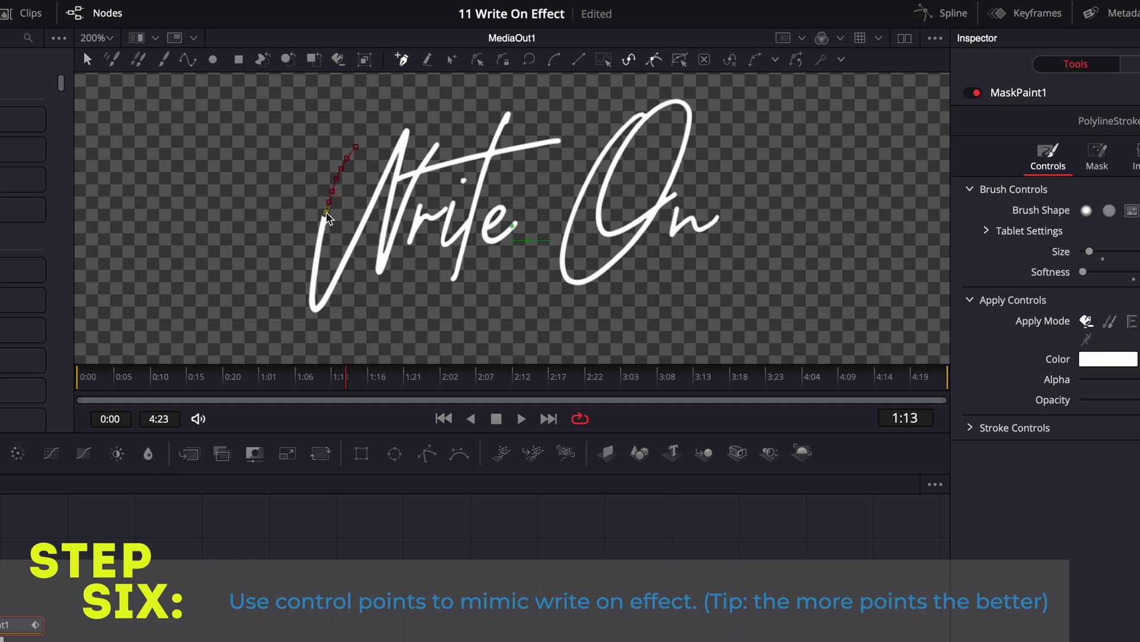
{"action": "left_click", "coordinate": [324, 223]}
{"action": "left_click", "coordinate": [321, 237]}
{"action": "left_click", "coordinate": [319, 246]}
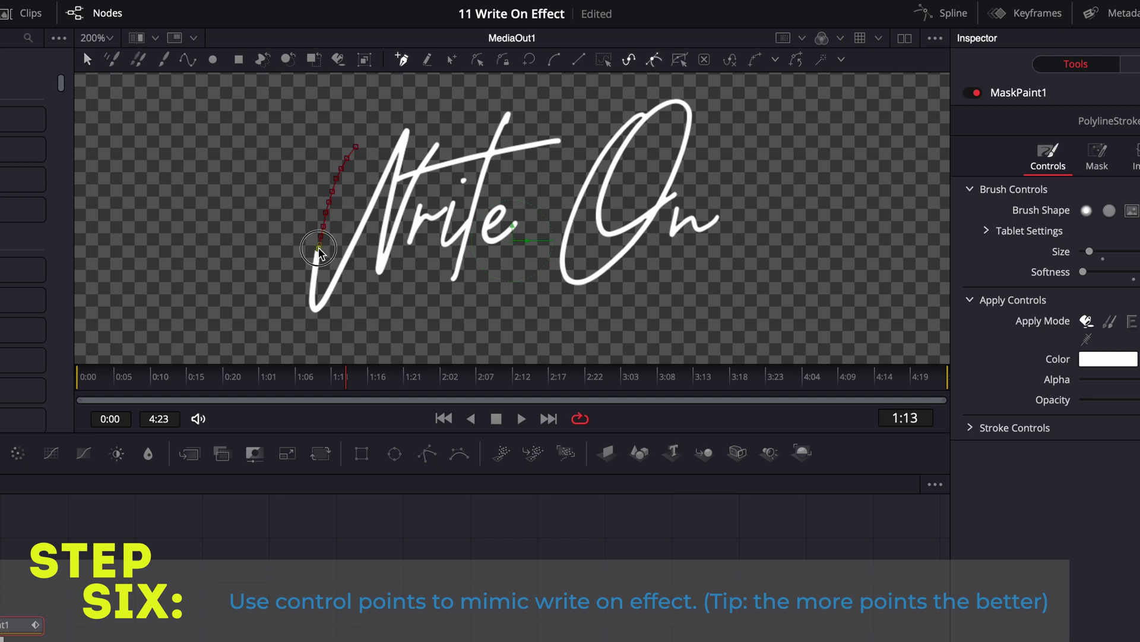
{"action": "left_click", "coordinate": [316, 260]}
{"action": "left_click", "coordinate": [314, 277]}
{"action": "left_click", "coordinate": [312, 289]}
{"action": "left_click", "coordinate": [314, 302]}
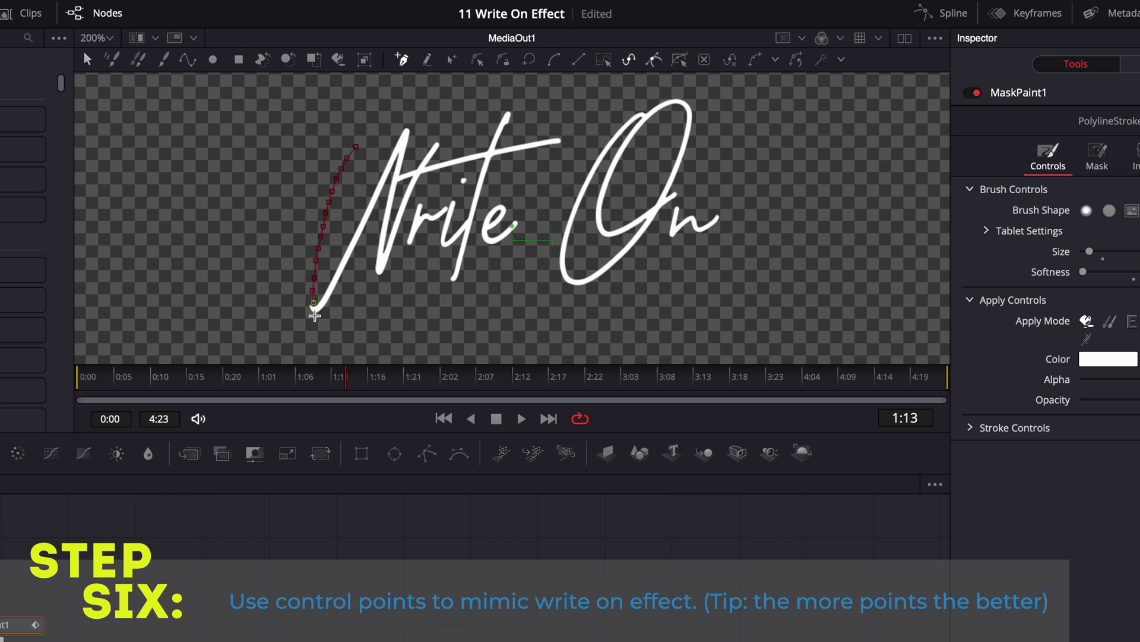
{"action": "left_click", "coordinate": [317, 311]}
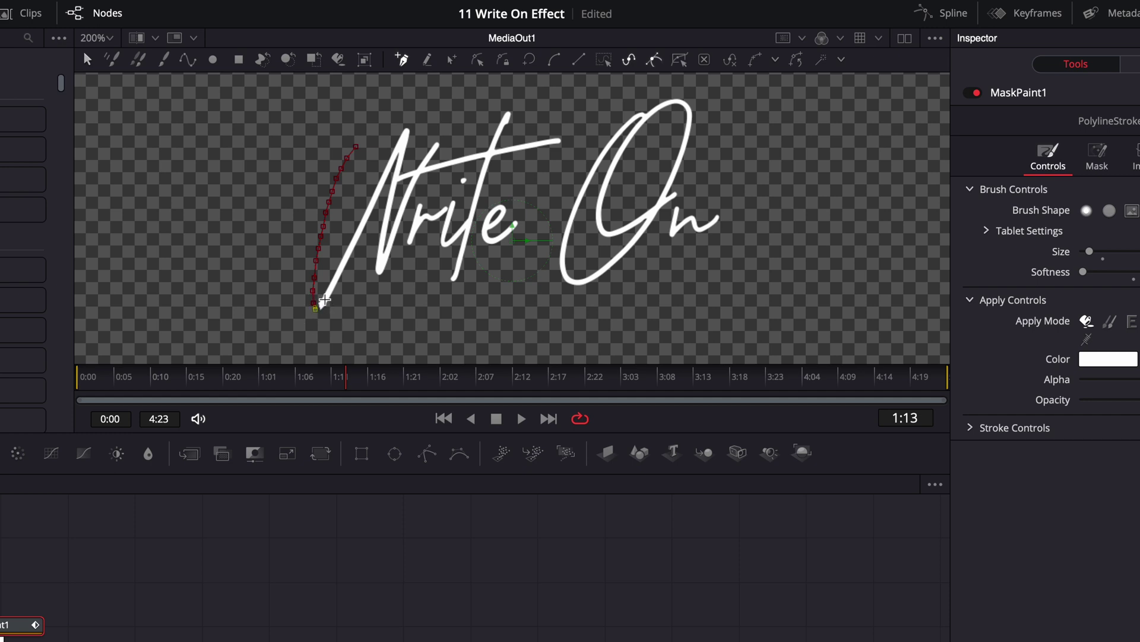
Continue the polyline along the W's first upstroke, from the bottom to the middle peak.
{"action": "left_click", "coordinate": [325, 300]}
{"action": "left_click", "coordinate": [334, 283]}
{"action": "left_click", "coordinate": [341, 266]}
{"action": "left_click", "coordinate": [351, 250]}
{"action": "left_click", "coordinate": [358, 236]}
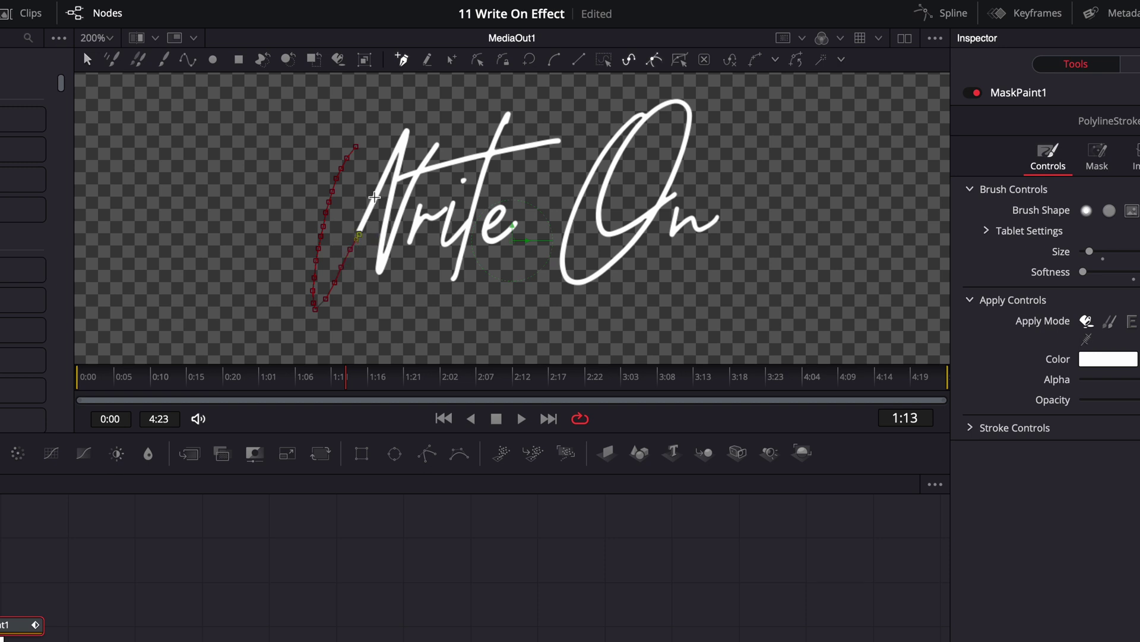
{"action": "left_click", "coordinate": [366, 219]}
{"action": "left_click", "coordinate": [373, 204]}
{"action": "left_click", "coordinate": [379, 193]}
{"action": "left_click", "coordinate": [382, 183]}
{"action": "left_click", "coordinate": [386, 174]}
{"action": "left_click", "coordinate": [393, 162]}
{"action": "left_click", "coordinate": [399, 149]}
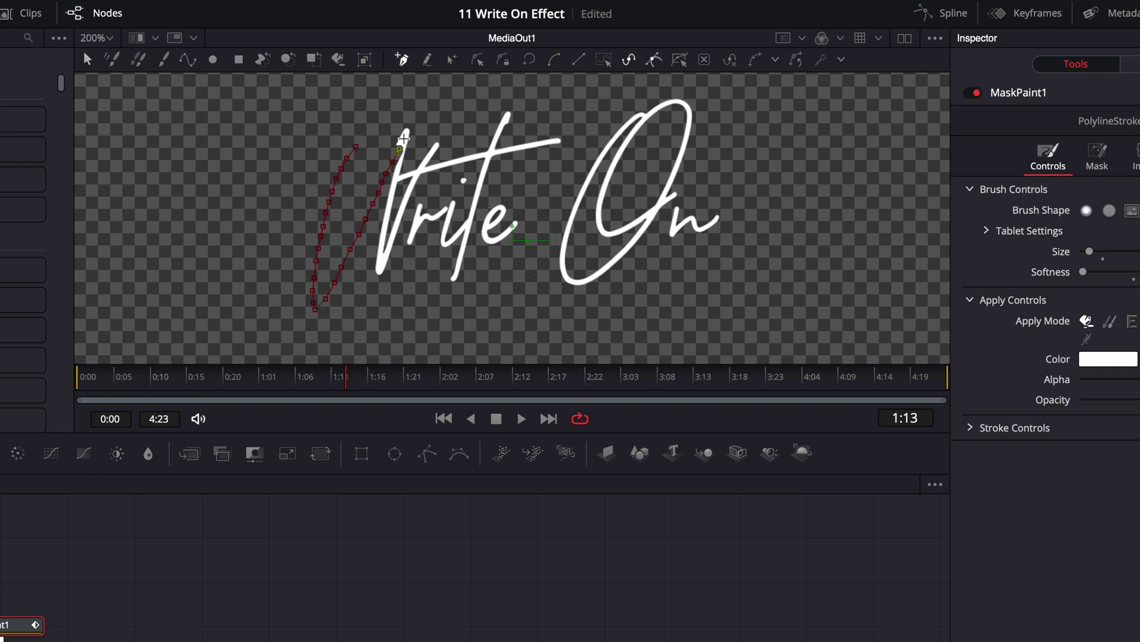
{"action": "left_click", "coordinate": [406, 136]}
{"action": "left_click", "coordinate": [409, 126]}
Trace the W's second downstroke to its lower tip, saving the project and adjusting a misaligned control point.
{"action": "left_click", "coordinate": [398, 167]}
{"action": "left_click", "coordinate": [396, 180]}
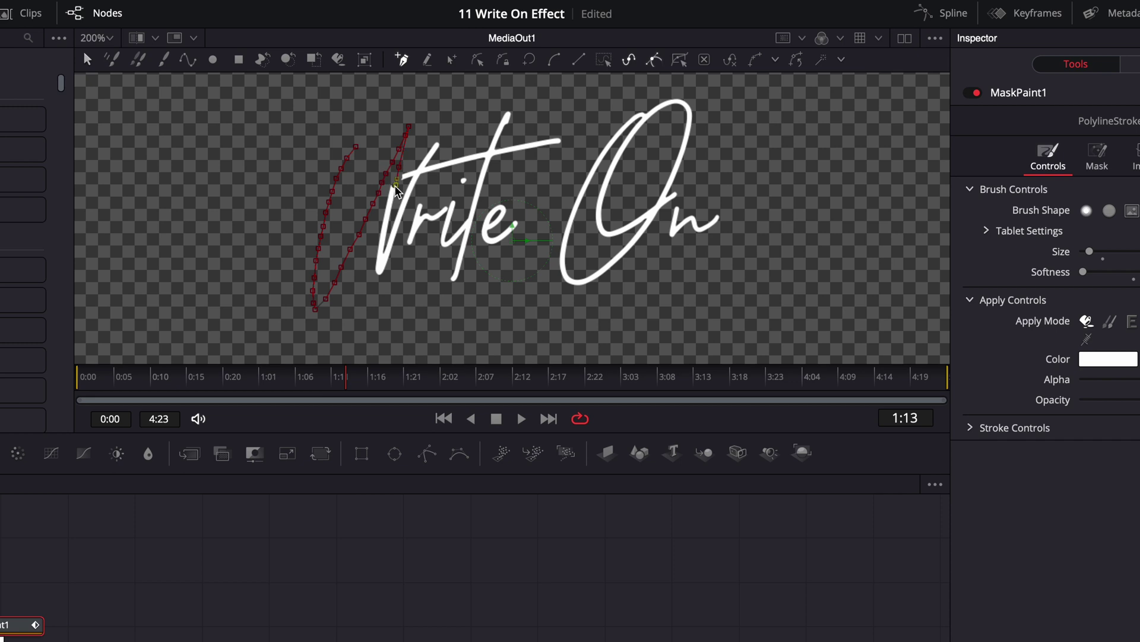
{"action": "left_click", "coordinate": [386, 222]}
{"action": "key", "text": "ctrl+s"}
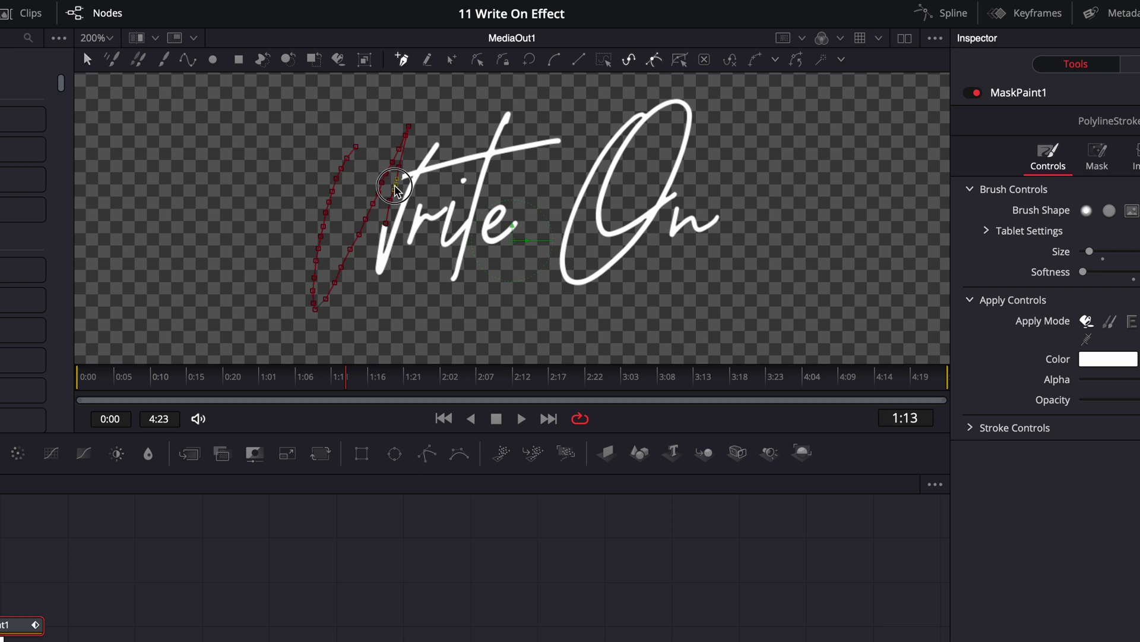
{"action": "left_click", "coordinate": [392, 180]}
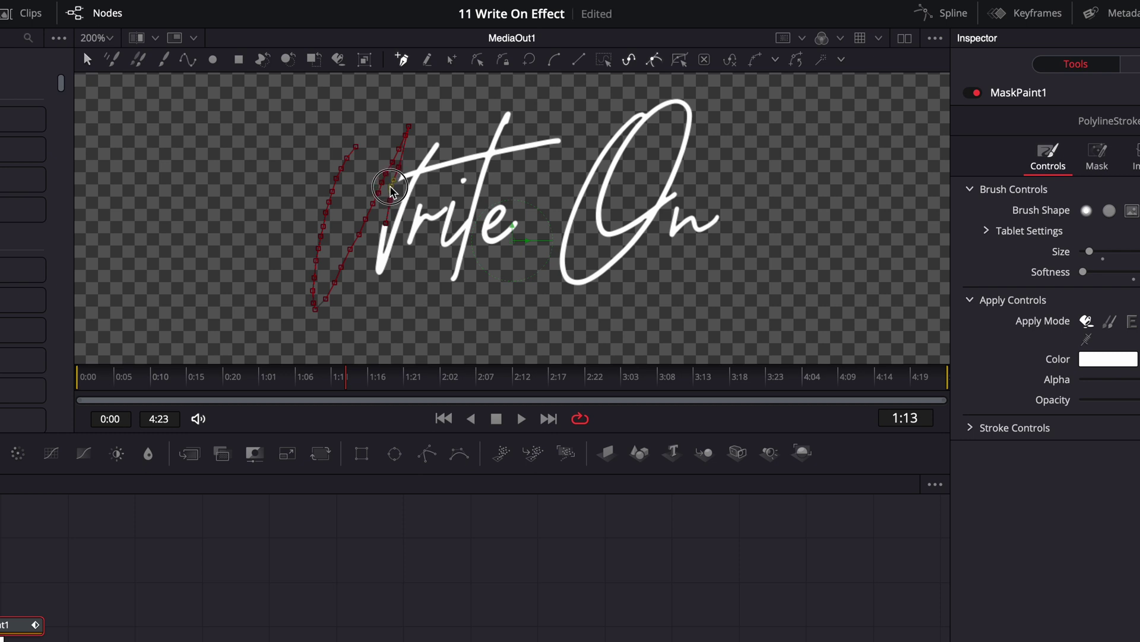
{"action": "left_click", "coordinate": [382, 239]}
{"action": "left_click", "coordinate": [379, 254]}
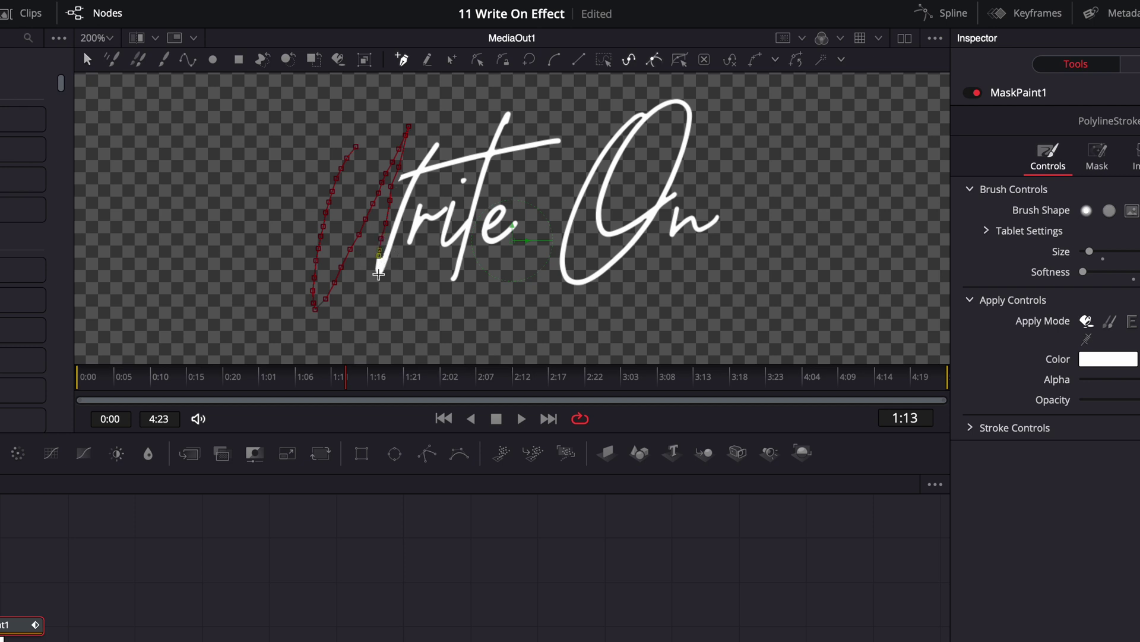
{"action": "left_click", "coordinate": [379, 274]}
Trace the W's final upstroke with control points up to its upper-right tip.
{"action": "left_click", "coordinate": [384, 259]}
{"action": "left_click", "coordinate": [389, 238]}
{"action": "left_click", "coordinate": [394, 228]}
{"action": "left_click", "coordinate": [398, 220]}
{"action": "left_click", "coordinate": [402, 211]}
{"action": "left_click", "coordinate": [406, 201]}
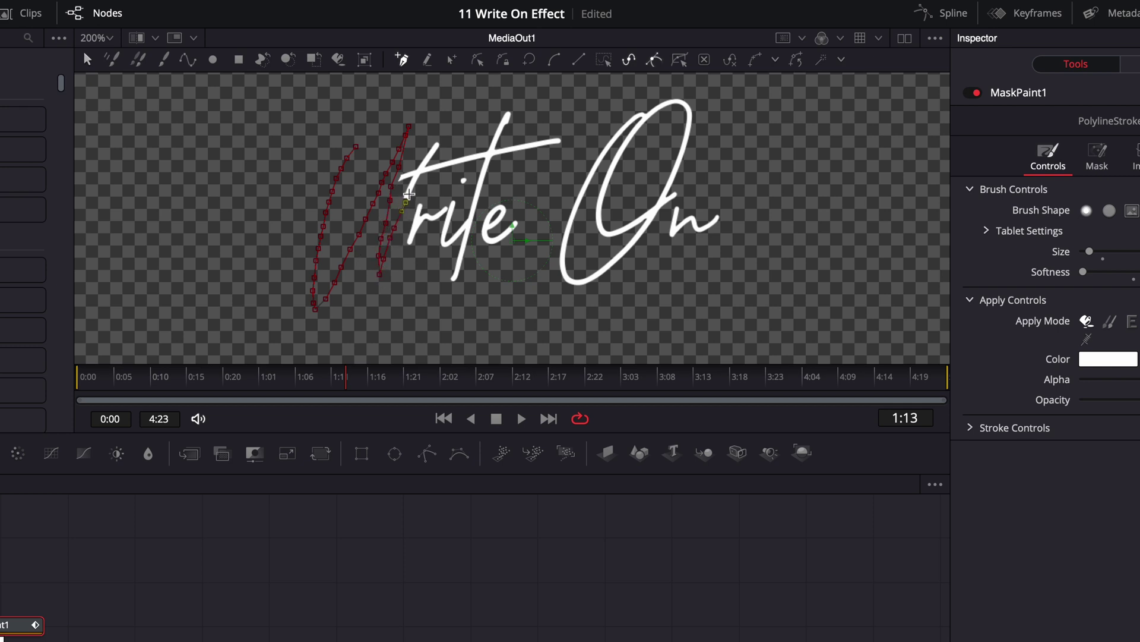
{"action": "left_click", "coordinate": [410, 191]}
{"action": "left_click", "coordinate": [415, 182]}
{"action": "left_click", "coordinate": [422, 169]}
{"action": "left_click", "coordinate": [429, 160]}
{"action": "left_click", "coordinate": [434, 150]}
{"action": "left_click", "coordinate": [437, 142]}
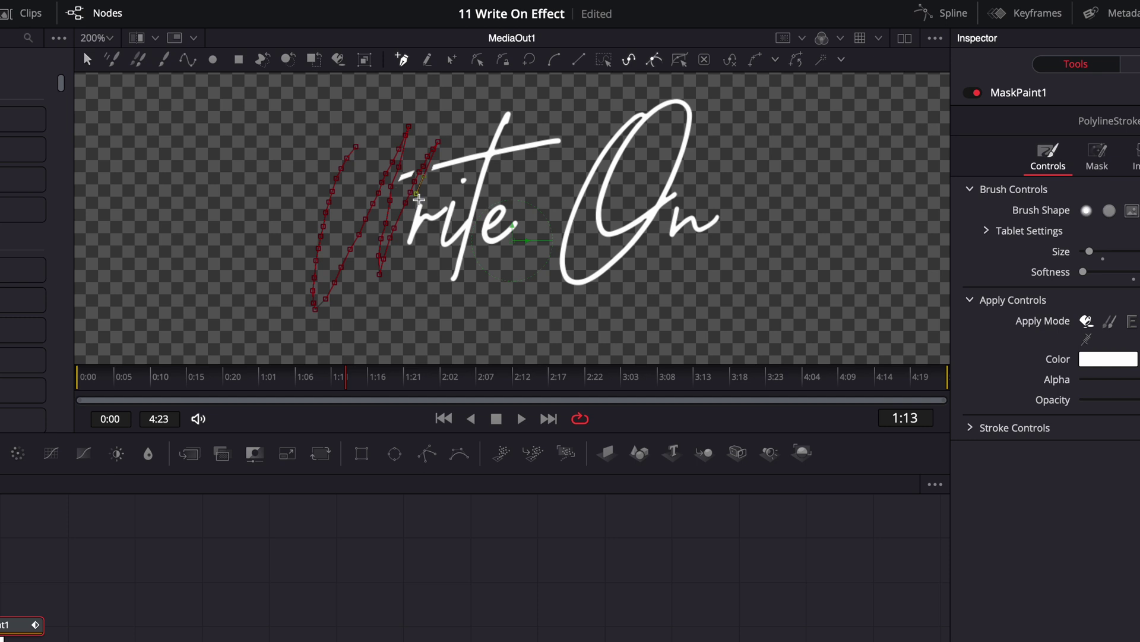
Extend the polyline over the letter r, fine-tuning a control point along its curve.
{"action": "left_click", "coordinate": [420, 204]}
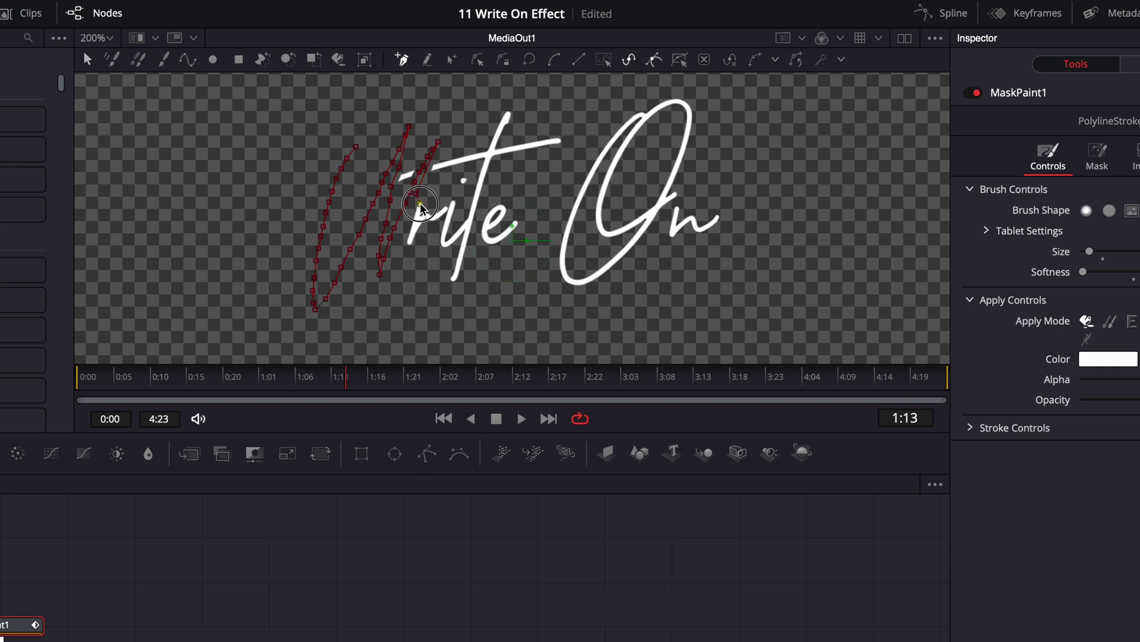
{"action": "left_click", "coordinate": [406, 249]}
{"action": "left_click", "coordinate": [418, 227]}
{"action": "left_click", "coordinate": [435, 216]}
{"action": "left_click", "coordinate": [444, 211]}
{"action": "left_click_drag", "start_coordinate": [432, 216], "coordinate": [430, 219]}
{"action": "left_click", "coordinate": [454, 201]}
Trace the body of the i and lead up into the t's stem, nudging the connecting control points into place.
{"action": "left_click", "coordinate": [450, 222]}
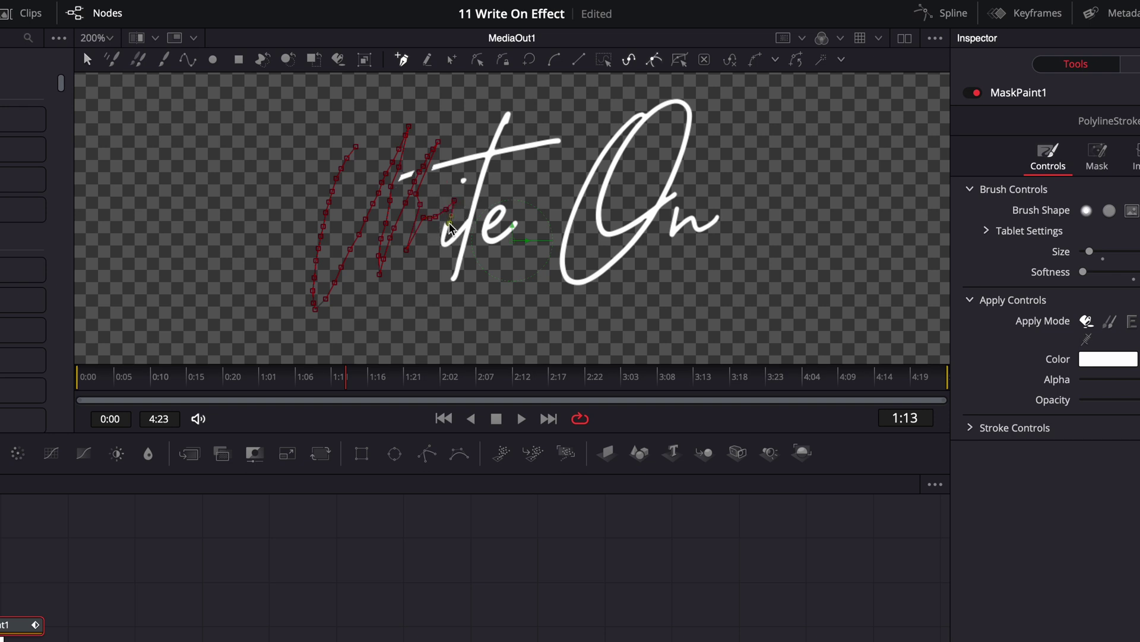
{"action": "left_click", "coordinate": [442, 236]}
{"action": "left_click", "coordinate": [445, 245]}
{"action": "left_click", "coordinate": [457, 235]}
{"action": "left_click", "coordinate": [464, 226]}
{"action": "left_click", "coordinate": [470, 213]}
{"action": "left_click", "coordinate": [476, 176]}
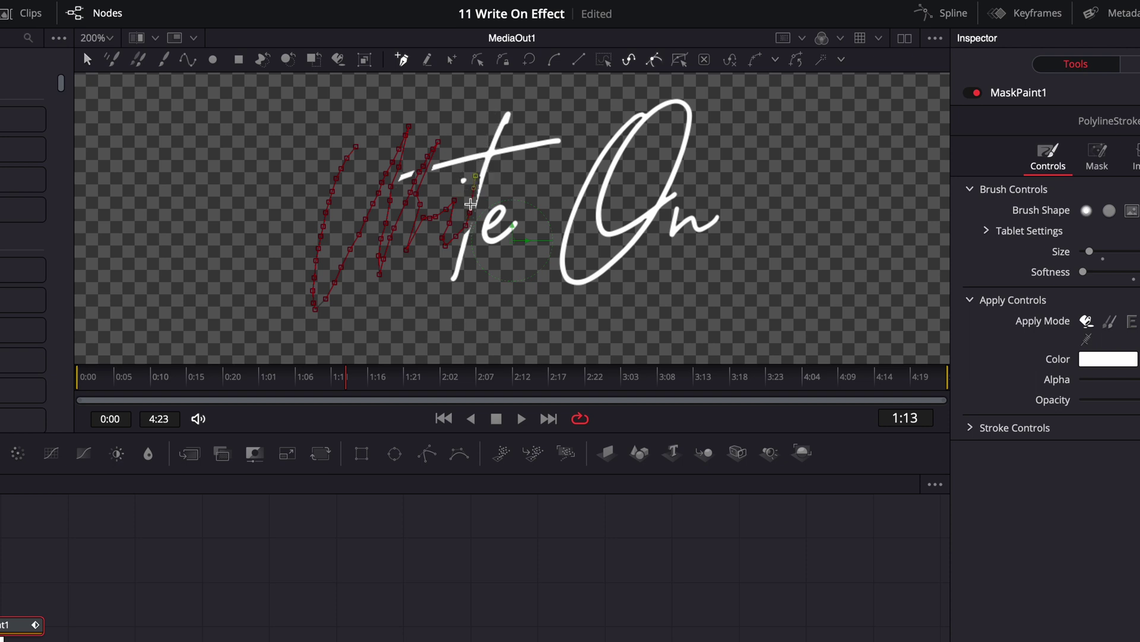
{"action": "left_click_drag", "start_coordinate": [466, 226], "coordinate": [463, 226]}
{"action": "left_click", "coordinate": [469, 214]}
{"action": "left_click", "coordinate": [476, 176]}
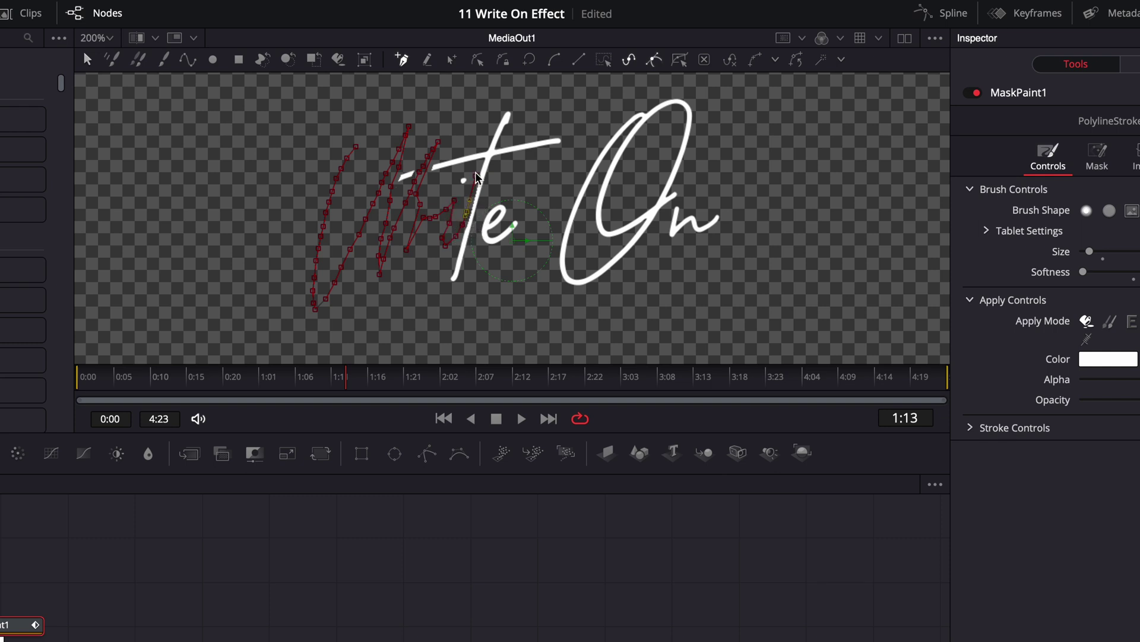
Trace the t's stem up to its tip and back down to its lower end.
{"action": "left_click", "coordinate": [497, 126]}
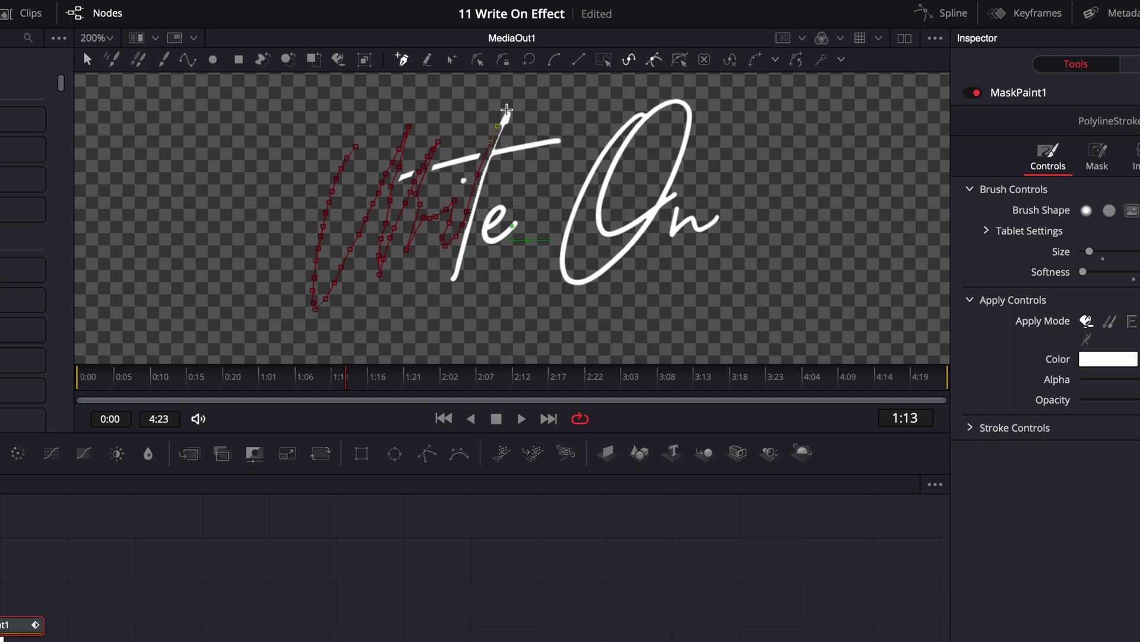
{"action": "left_click", "coordinate": [507, 110]}
{"action": "left_click", "coordinate": [486, 165]}
{"action": "left_click", "coordinate": [472, 215]}
{"action": "left_click", "coordinate": [463, 245]}
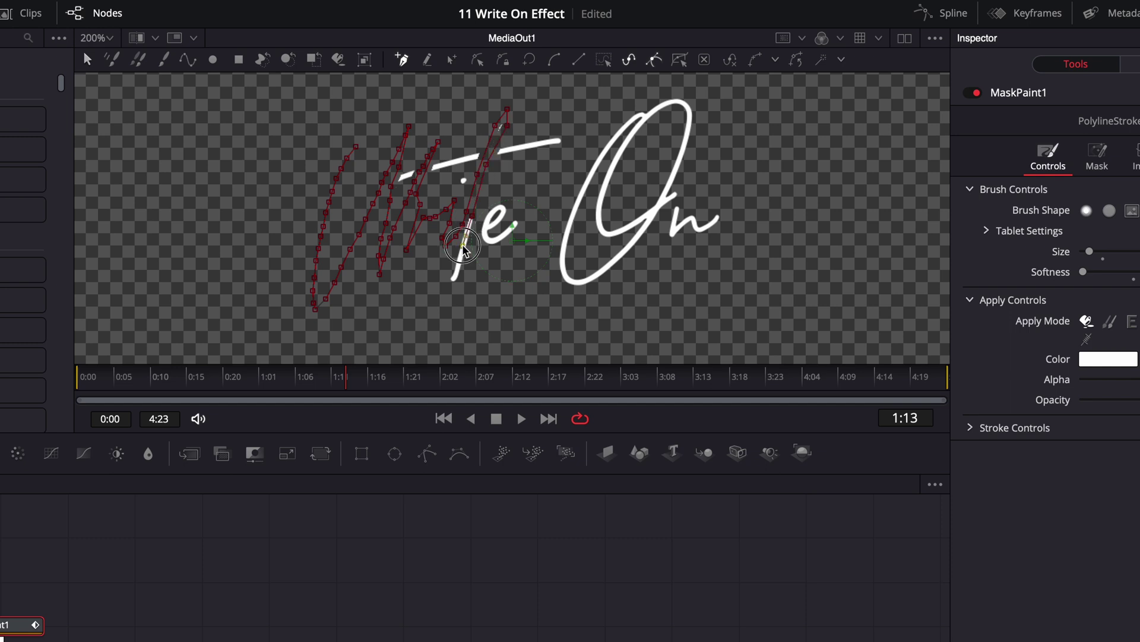
{"action": "left_click", "coordinate": [455, 272]}
{"action": "left_click", "coordinate": [451, 285]}
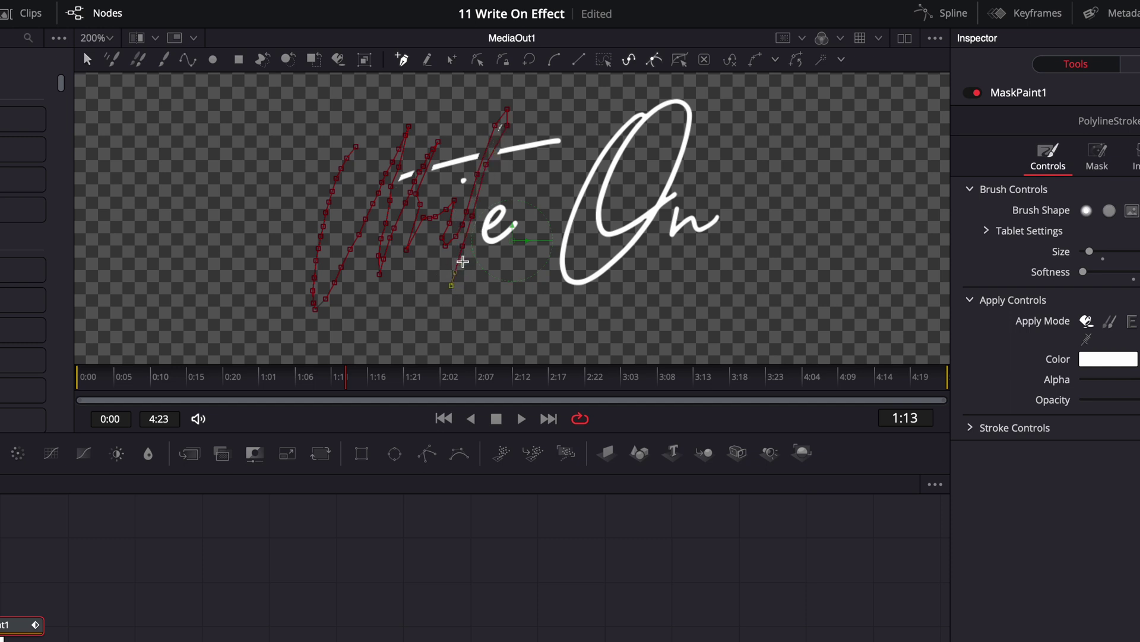
Trace the loop and tail of the letter e with control points.
{"action": "left_click", "coordinate": [489, 224]}
{"action": "left_click", "coordinate": [509, 213]}
{"action": "left_click", "coordinate": [505, 207]}
{"action": "left_click", "coordinate": [496, 208]}
{"action": "left_click", "coordinate": [491, 218]}
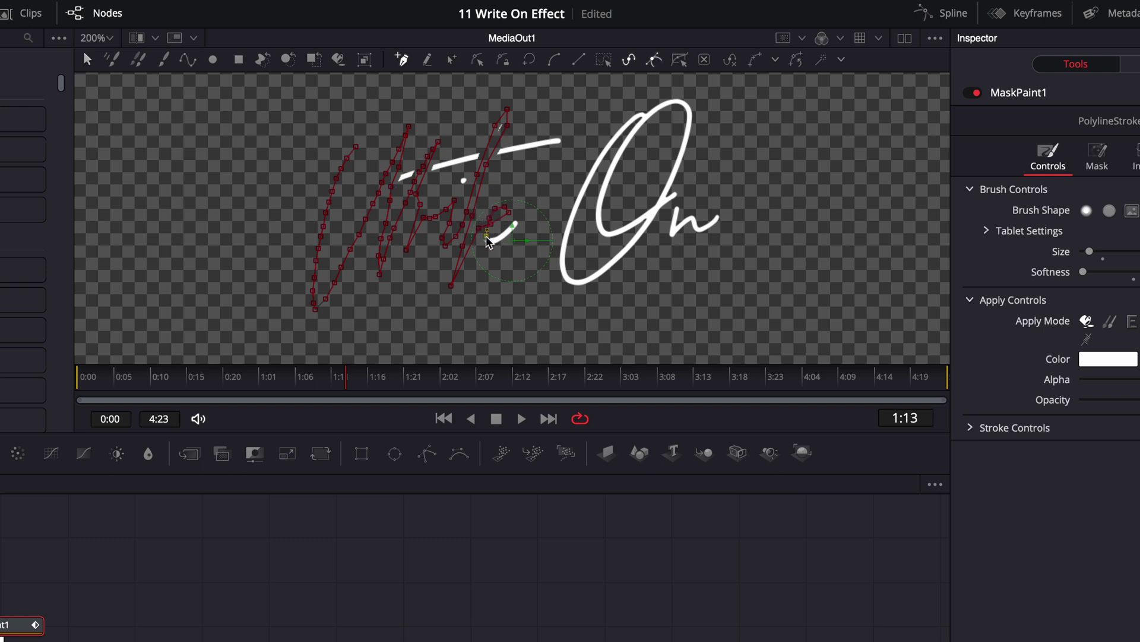
{"action": "left_click", "coordinate": [494, 239]}
{"action": "left_click", "coordinate": [502, 237]}
{"action": "left_click", "coordinate": [517, 221]}
Lead the polyline from the e's tail to the t's crossbar, trace the bar from right to left, and save the project.
{"action": "left_click", "coordinate": [503, 127]}
{"action": "left_click", "coordinate": [574, 138]}
{"action": "left_click", "coordinate": [553, 142]}
{"action": "left_click", "coordinate": [517, 149]}
{"action": "left_click", "coordinate": [503, 152]}
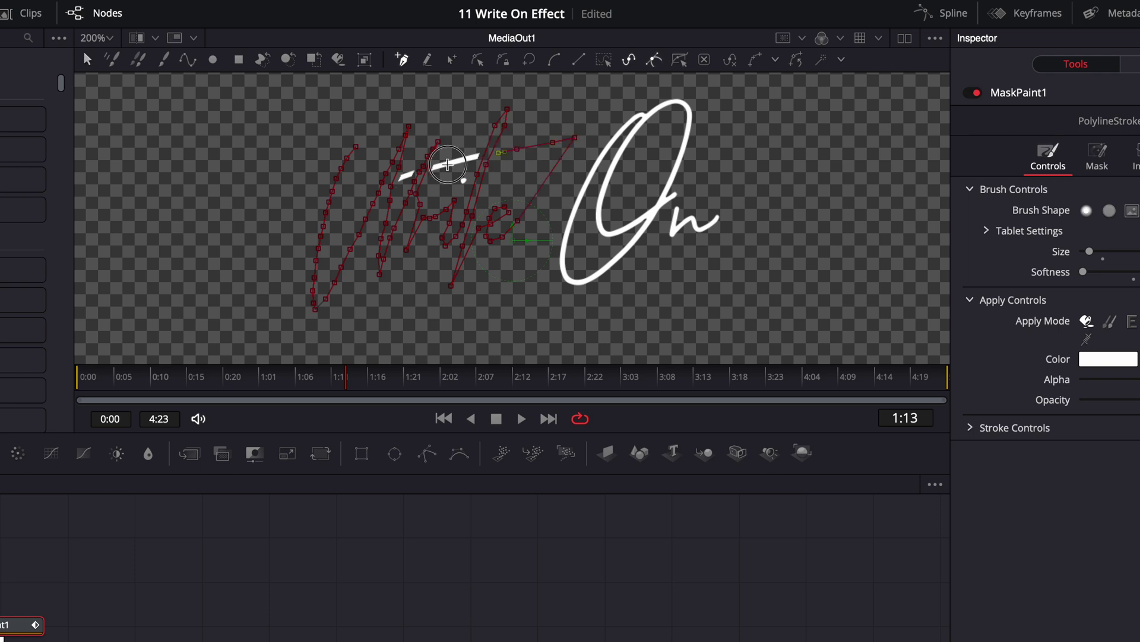
{"action": "left_click", "coordinate": [448, 164]}
{"action": "left_click", "coordinate": [410, 175]}
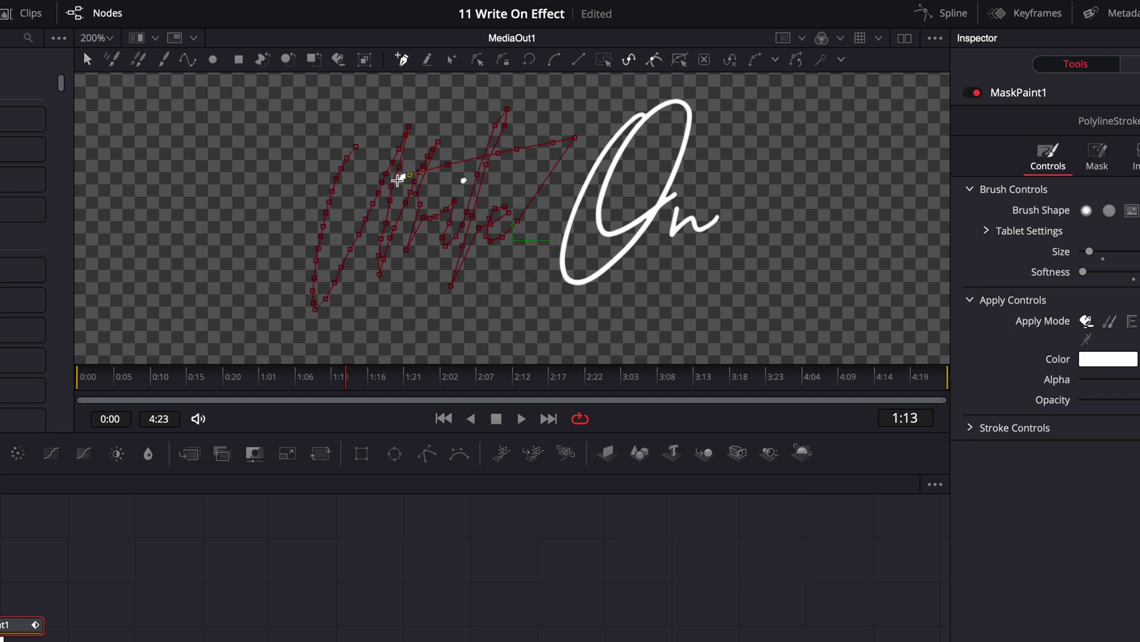
{"action": "left_click", "coordinate": [400, 178]}
{"action": "key", "text": "ctrl+s"}
Cover the i's dot and route the path above the letters to the start of the O.
{"action": "left_click", "coordinate": [472, 105]}
{"action": "left_click", "coordinate": [512, 92]}
{"action": "left_click", "coordinate": [625, 92]}
{"action": "left_click", "coordinate": [640, 113]}
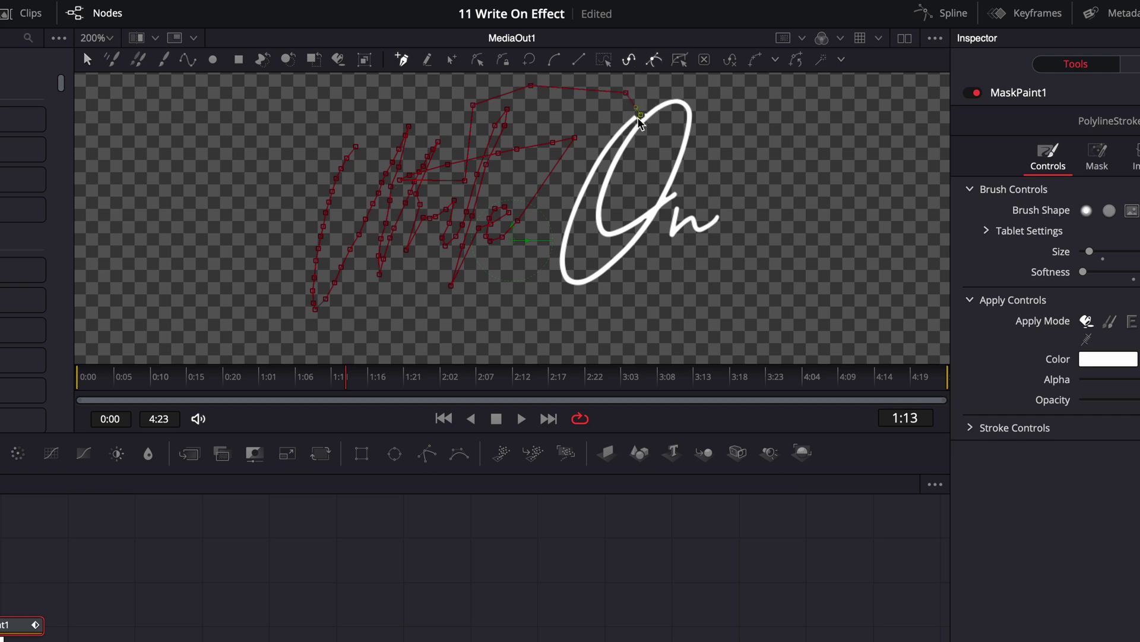
Trace the O with control points down its outer curve, up around its top and down its inner stroke.
{"action": "left_click", "coordinate": [619, 132]}
{"action": "left_click", "coordinate": [600, 156]}
{"action": "left_click", "coordinate": [580, 195]}
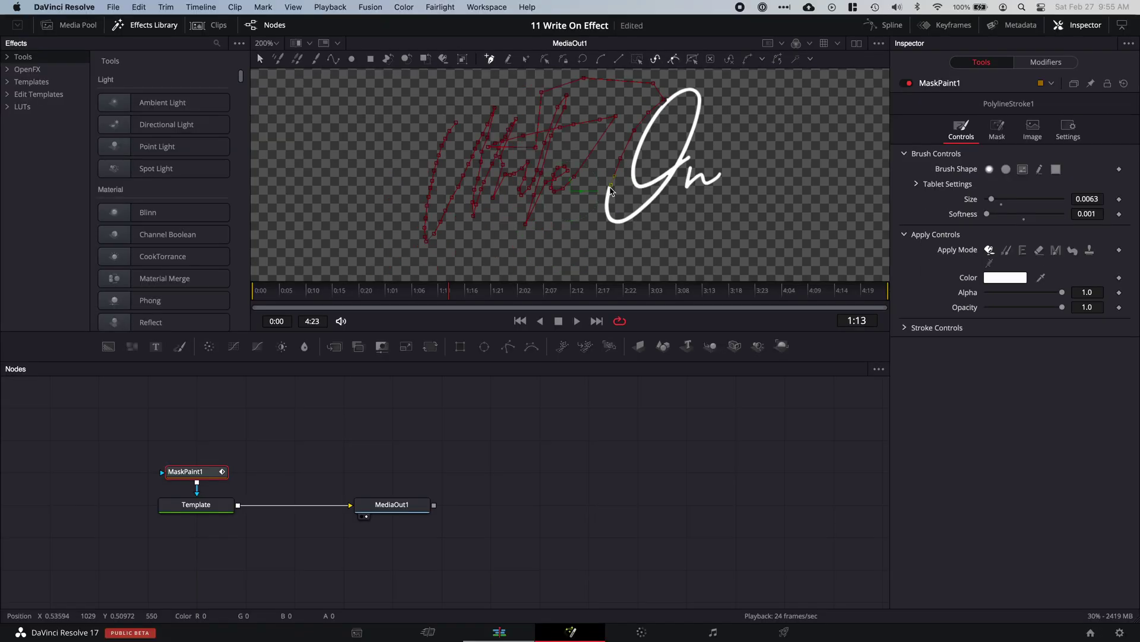
{"action": "left_click", "coordinate": [567, 232]}
{"action": "left_click", "coordinate": [562, 265]}
{"action": "left_click", "coordinate": [628, 245]}
{"action": "left_click", "coordinate": [684, 98]}
{"action": "left_click", "coordinate": [624, 148]}
{"action": "left_click", "coordinate": [637, 224]}
Trace the letter n through to the end of its tail to finish the stroke.
{"action": "left_click", "coordinate": [697, 230]}
{"action": "left_click", "coordinate": [710, 183]}
{"action": "left_click", "coordinate": [718, 176]}
{"action": "left_click", "coordinate": [722, 172]}
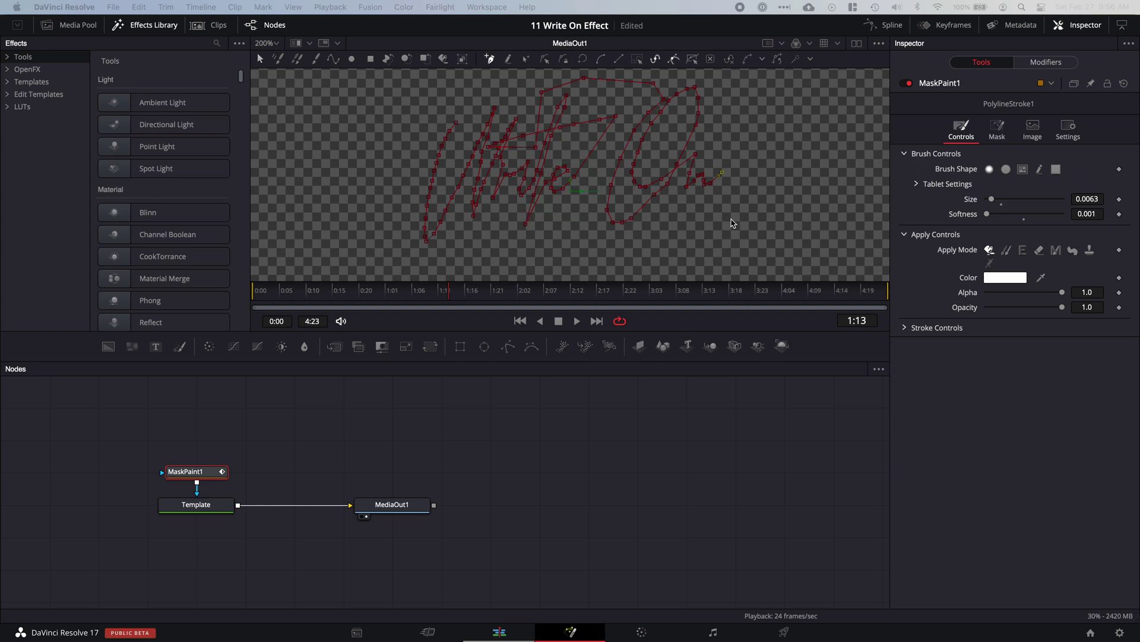
Turn off Invert in the MaskPaint1 mask settings.
{"action": "left_click", "coordinate": [998, 141]}
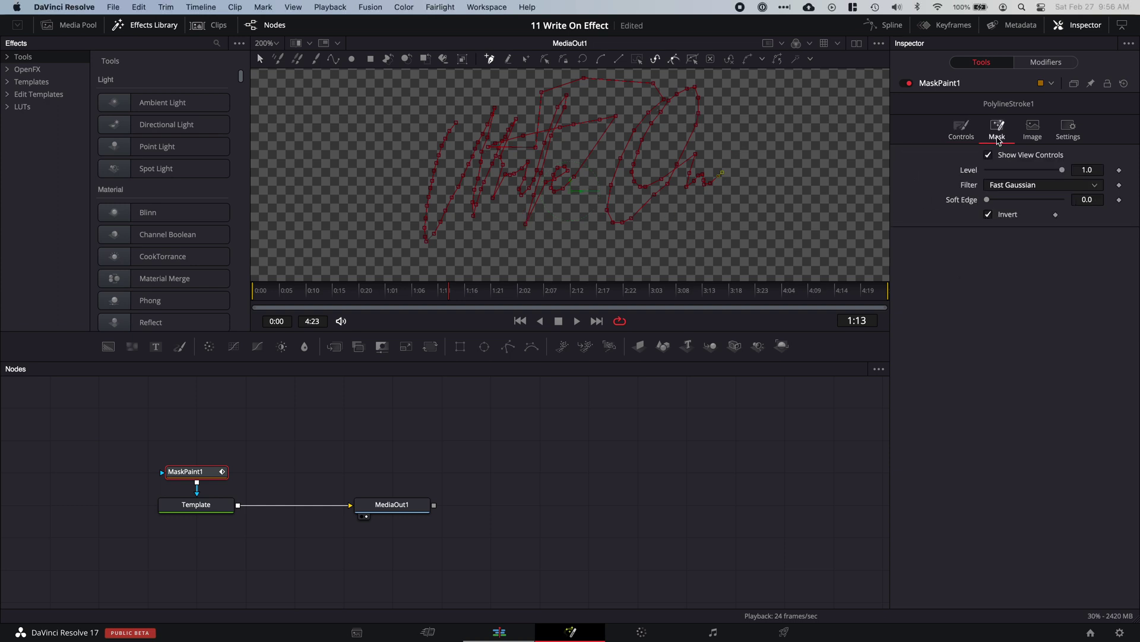
{"action": "left_click", "coordinate": [989, 215]}
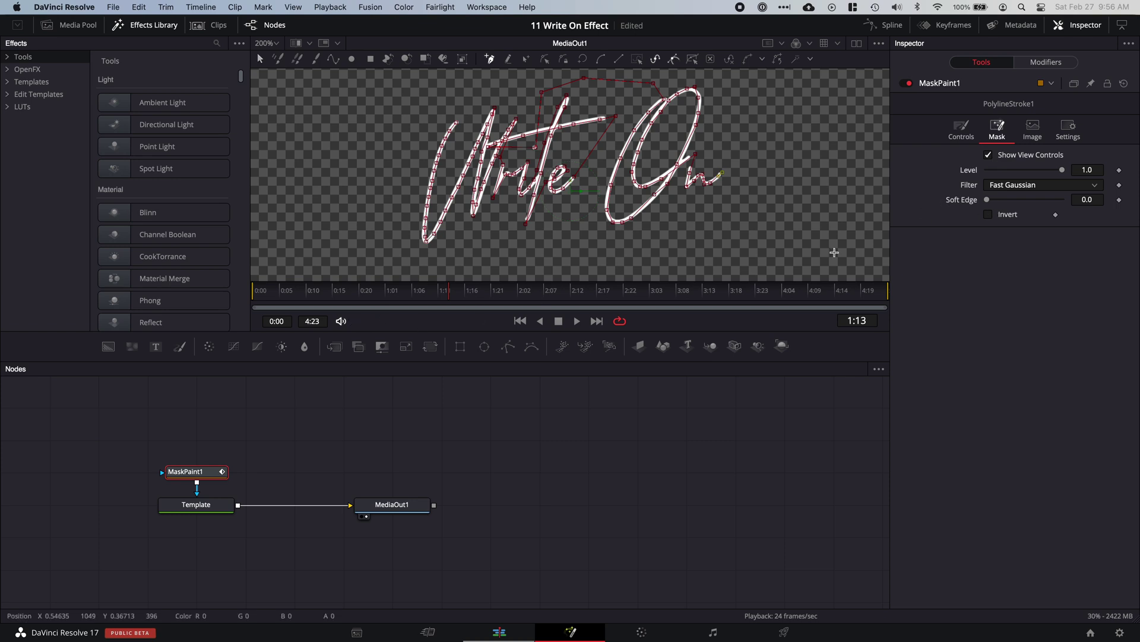
In the Stroke Controls, set the Write On end value to 0.0 at 0:00 and keyframe it.
{"action": "left_click", "coordinate": [968, 131]}
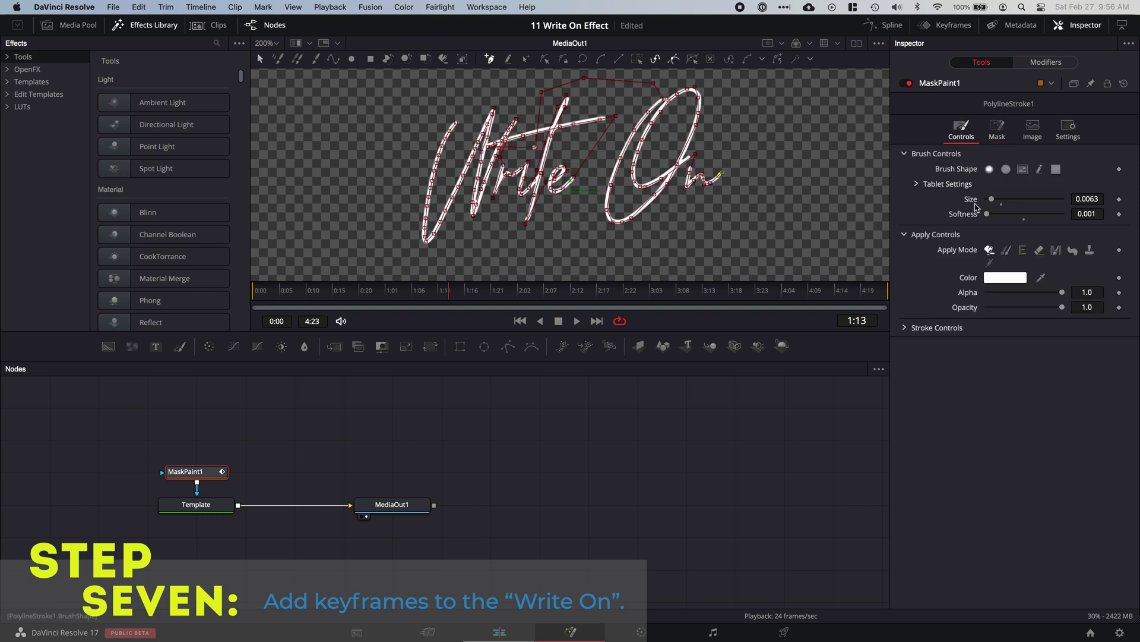
{"action": "left_click", "coordinate": [904, 328]}
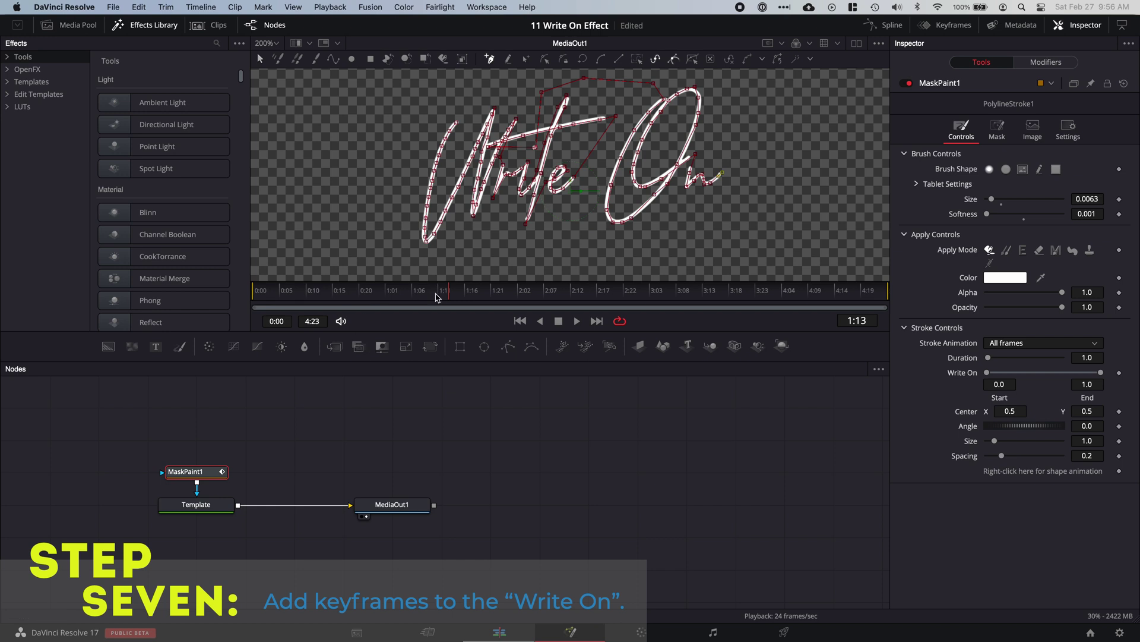
{"action": "left_click_drag", "start_coordinate": [457, 293], "coordinate": [241, 297]}
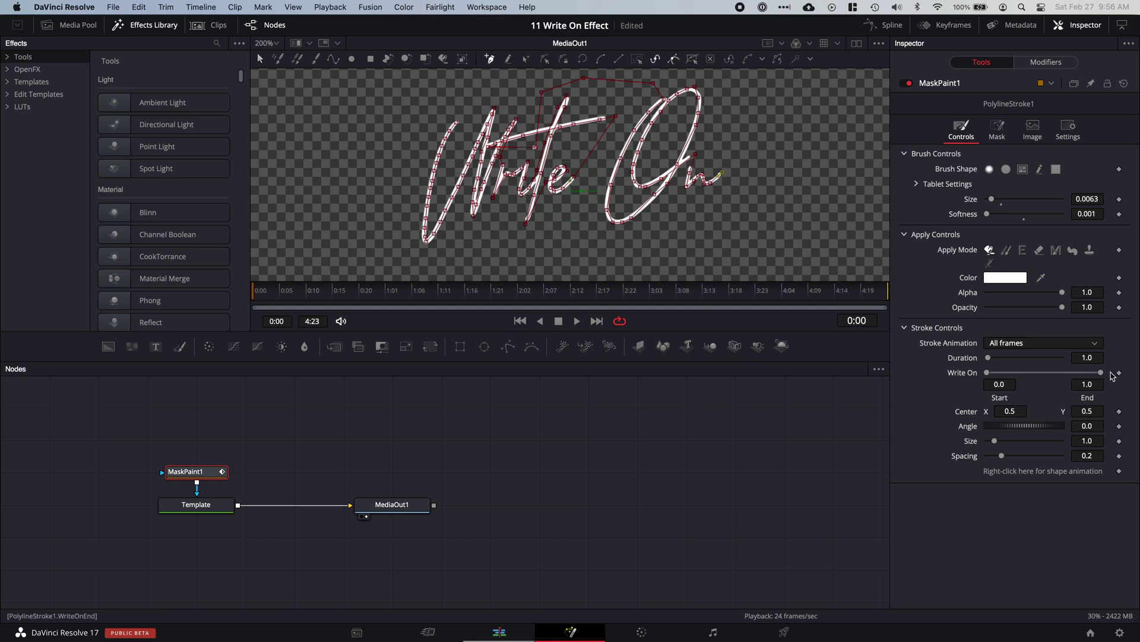
{"action": "left_click_drag", "start_coordinate": [1103, 374], "coordinate": [991, 376]}
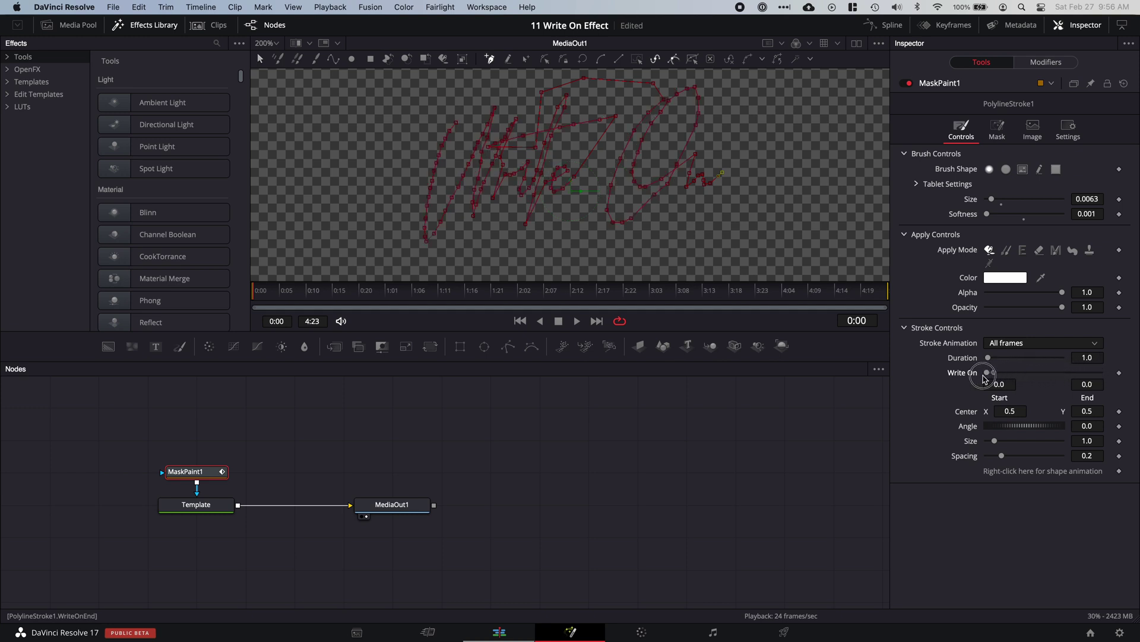
{"action": "left_click", "coordinate": [1120, 374]}
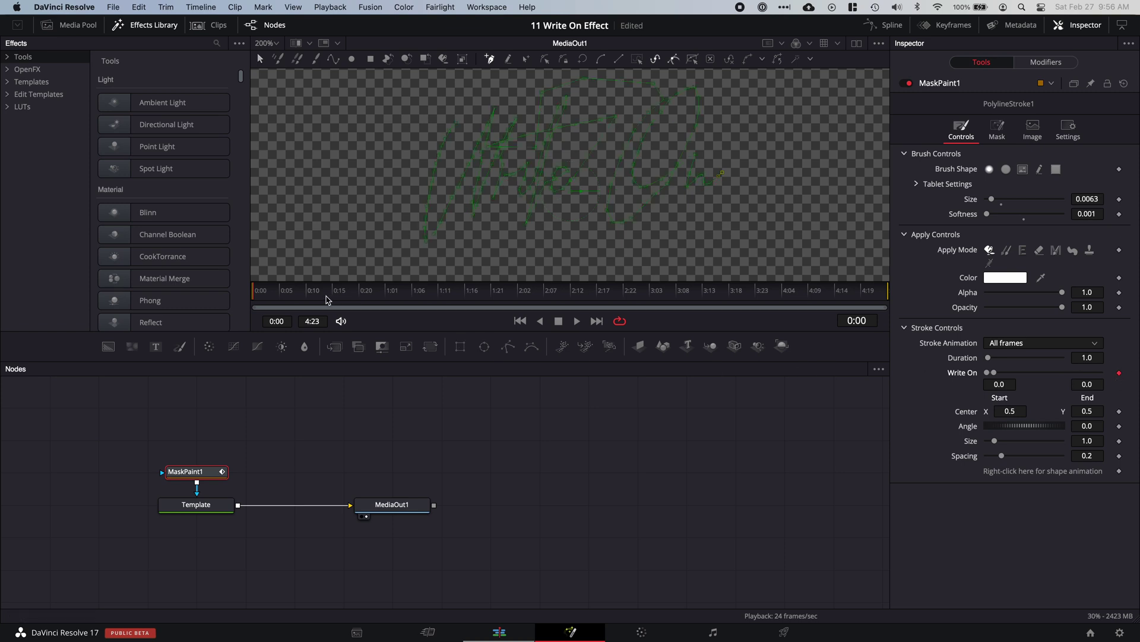
Set the Write On end value to 1.0 at 2:01 and play the animation from the start.
{"action": "left_click_drag", "start_coordinate": [304, 291], "coordinate": [518, 303]}
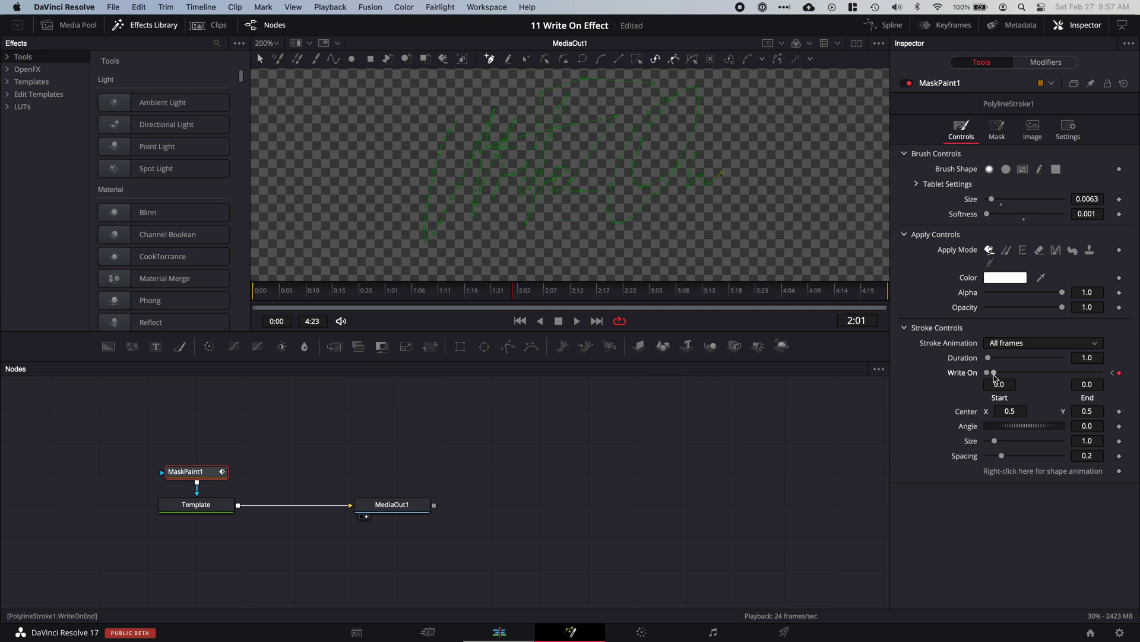
{"action": "left_click_drag", "start_coordinate": [994, 373], "coordinate": [1118, 376]}
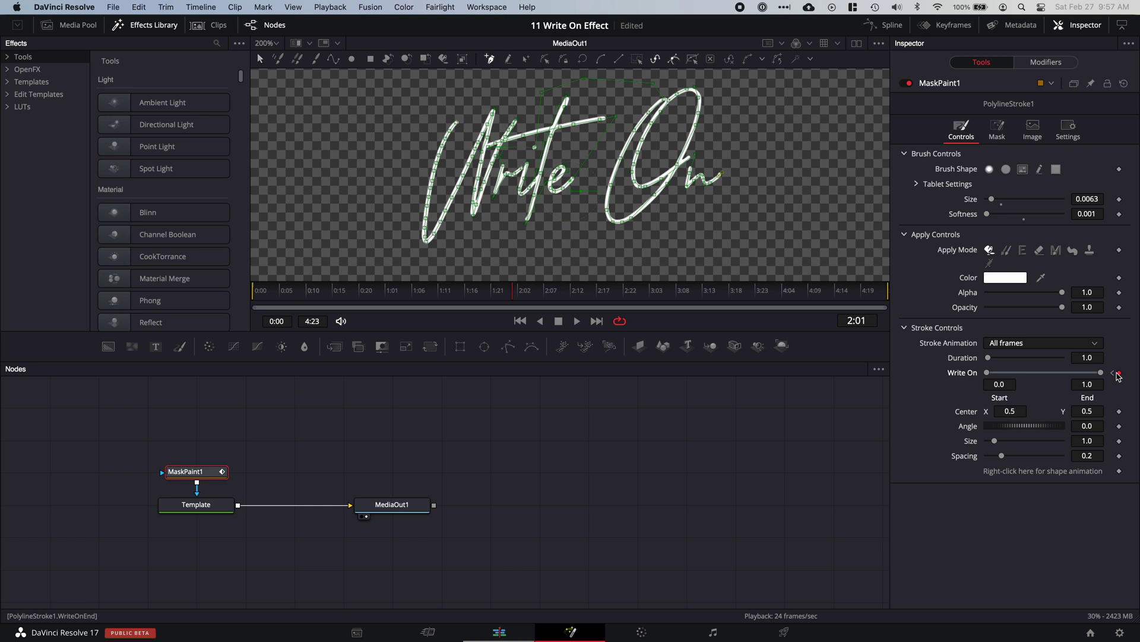
{"action": "left_click_drag", "start_coordinate": [401, 294], "coordinate": [215, 295]}
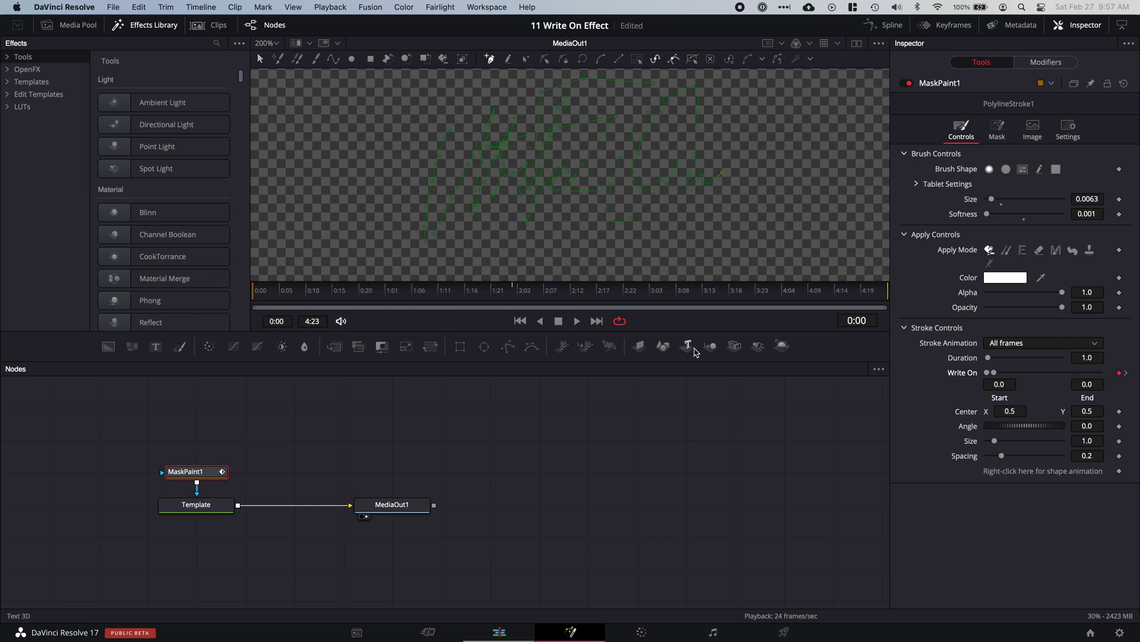
{"action": "left_click", "coordinate": [577, 321]}
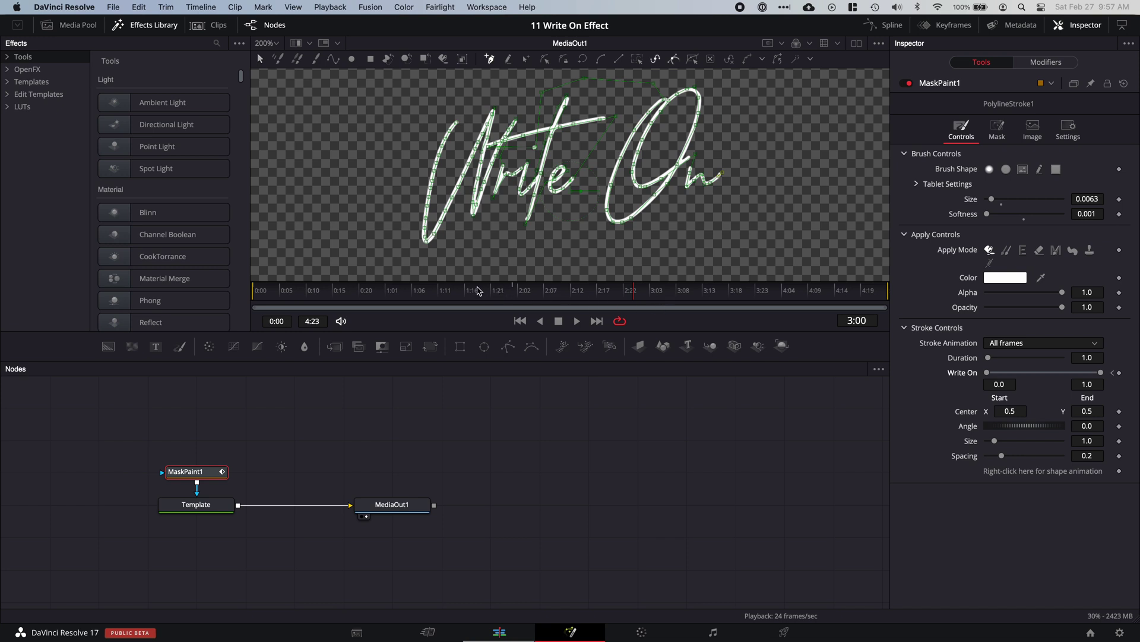
Keyframe the Write On end value at 1.0 at 1:16 in place of the 2:01 keyframe, and replay the animation from the start.
{"action": "left_click", "coordinate": [514, 291]}
{"action": "left_click_drag", "start_coordinate": [514, 291], "coordinate": [466, 292]}
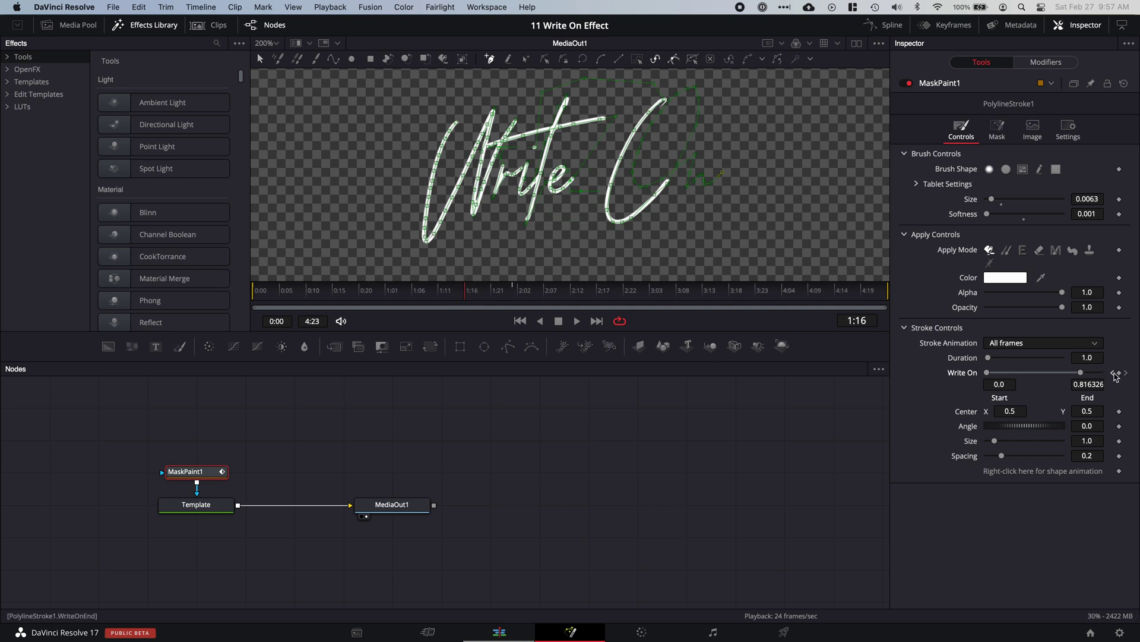
{"action": "left_click", "coordinate": [1118, 374]}
{"action": "left_click_drag", "start_coordinate": [1082, 373], "coordinate": [1127, 377]}
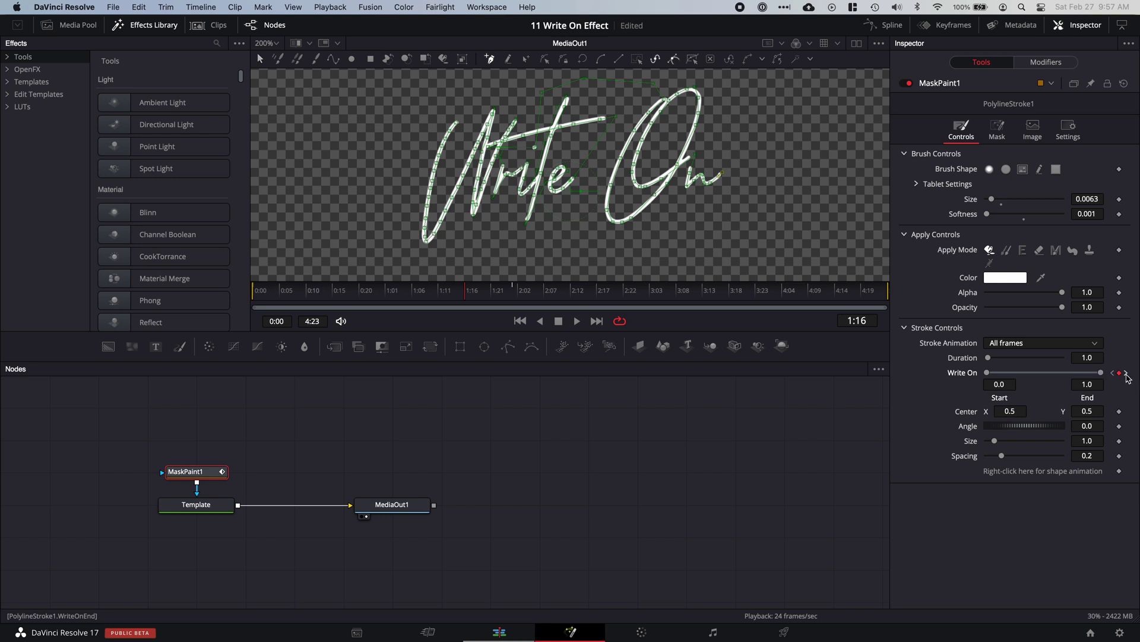
{"action": "left_click", "coordinate": [1127, 375]}
{"action": "left_click_drag", "start_coordinate": [472, 292], "coordinate": [253, 291]}
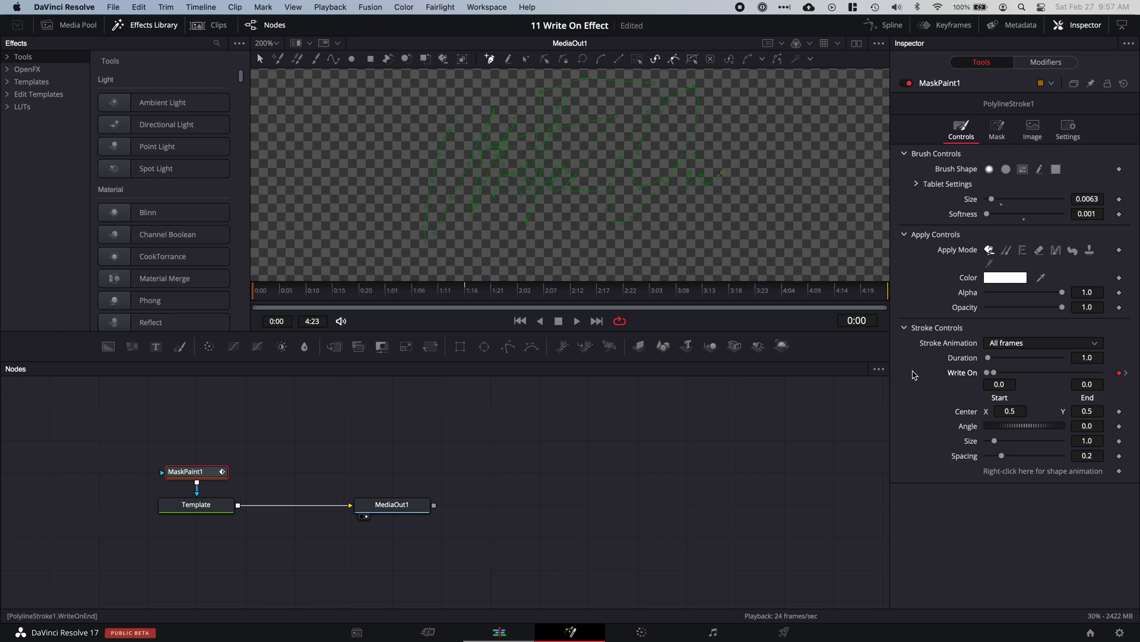
{"action": "key", "text": "space"}
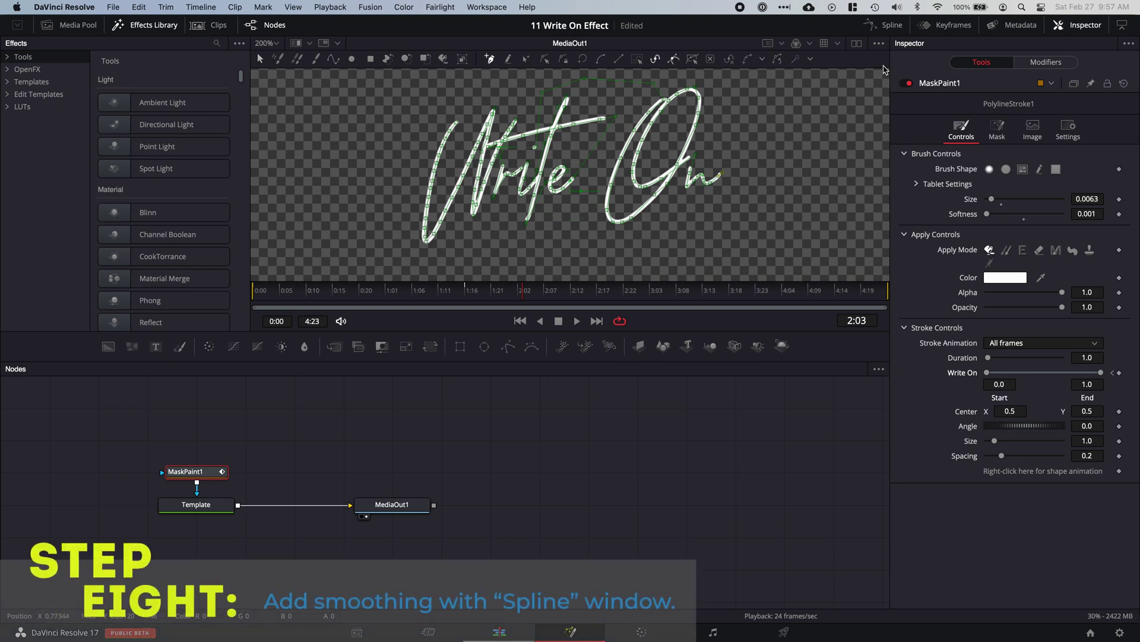
Open the Spline editor and display the PolylineStroke1 Start and End curves.
{"action": "left_click", "coordinate": [889, 27]}
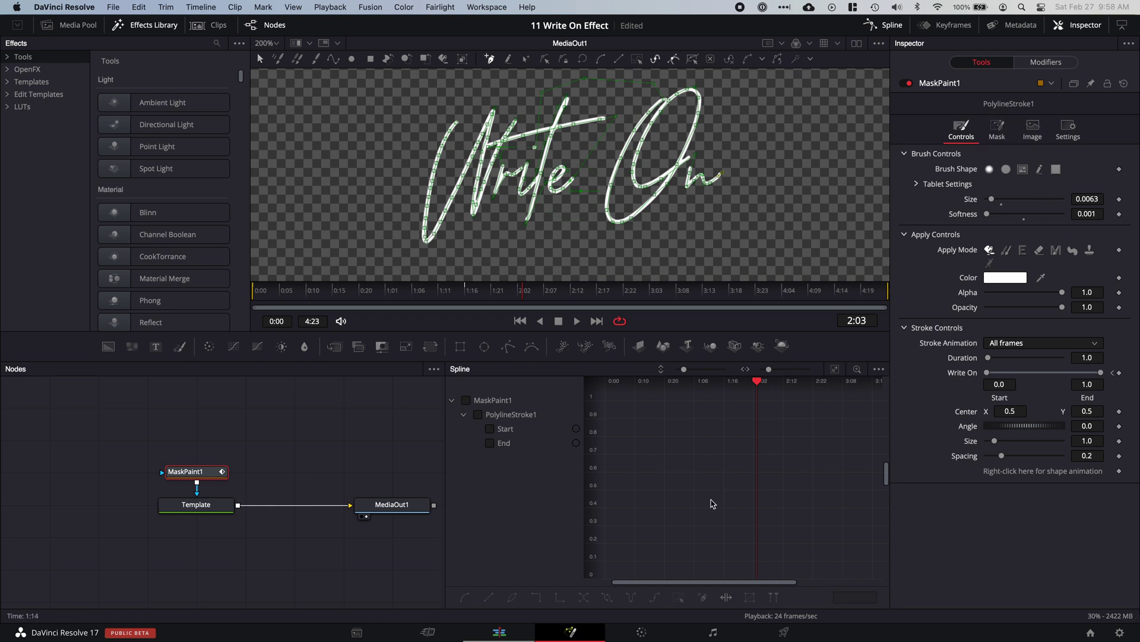
{"action": "scroll", "coordinate": [709, 505], "scroll_direction": "left", "scroll_amount": 10}
{"action": "left_click_drag", "start_coordinate": [462, 293], "coordinate": [194, 293]}
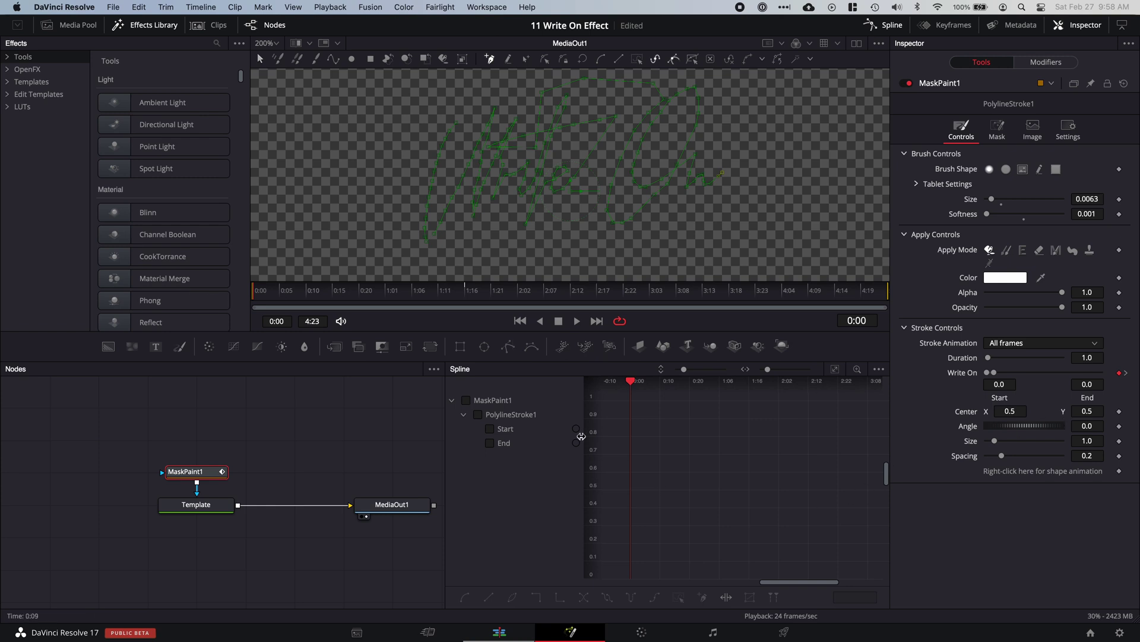
{"action": "left_click", "coordinate": [477, 415]}
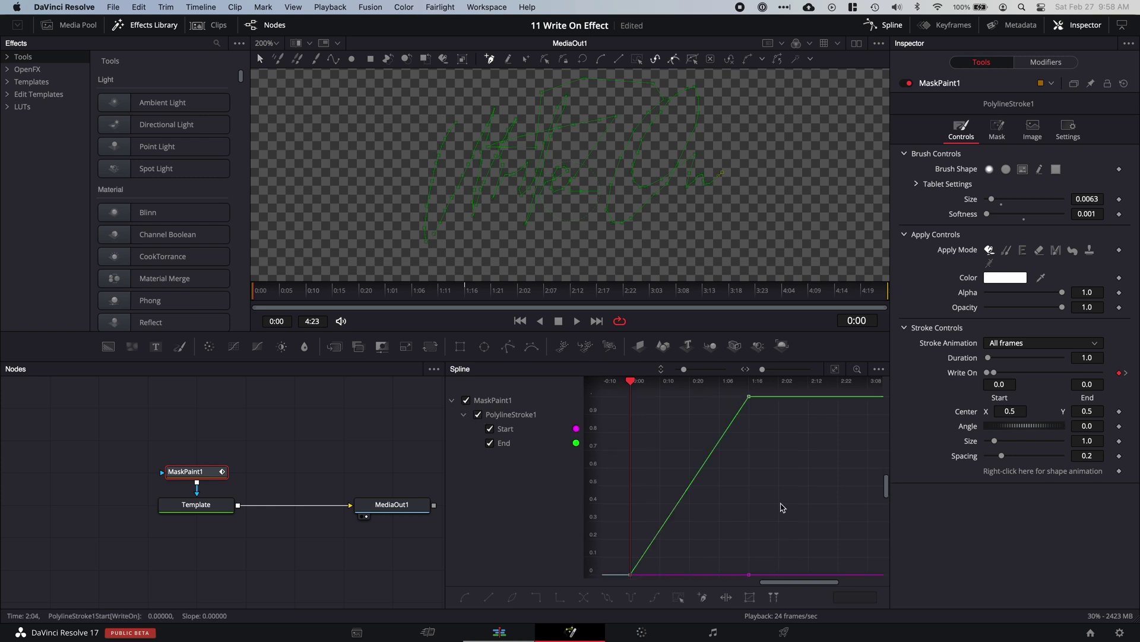
With the playhead at 0:18, ease the End curve into its 1:16 keyframe by pulling the handle level back to 0:18.
{"action": "mouse_move", "coordinate": [631, 383]}
{"action": "left_mouse_down"}
{"action": "mouse_move", "coordinate": [704, 386]}
{"action": "mouse_move", "coordinate": [629, 407]}
{"action": "mouse_move", "coordinate": [741, 384]}
{"action": "mouse_move", "coordinate": [664, 387]}
{"action": "mouse_move", "coordinate": [623, 430]}
{"action": "mouse_move", "coordinate": [683, 415]}
{"action": "mouse_move", "coordinate": [652, 371]}
{"action": "mouse_move", "coordinate": [631, 435]}
{"action": "left_mouse_up"}
{"action": "mouse_move", "coordinate": [634, 387]}
{"action": "left_mouse_down"}
{"action": "mouse_move", "coordinate": [724, 386]}
{"action": "mouse_move", "coordinate": [637, 409]}
{"action": "mouse_move", "coordinate": [683, 398]}
{"action": "left_mouse_up"}
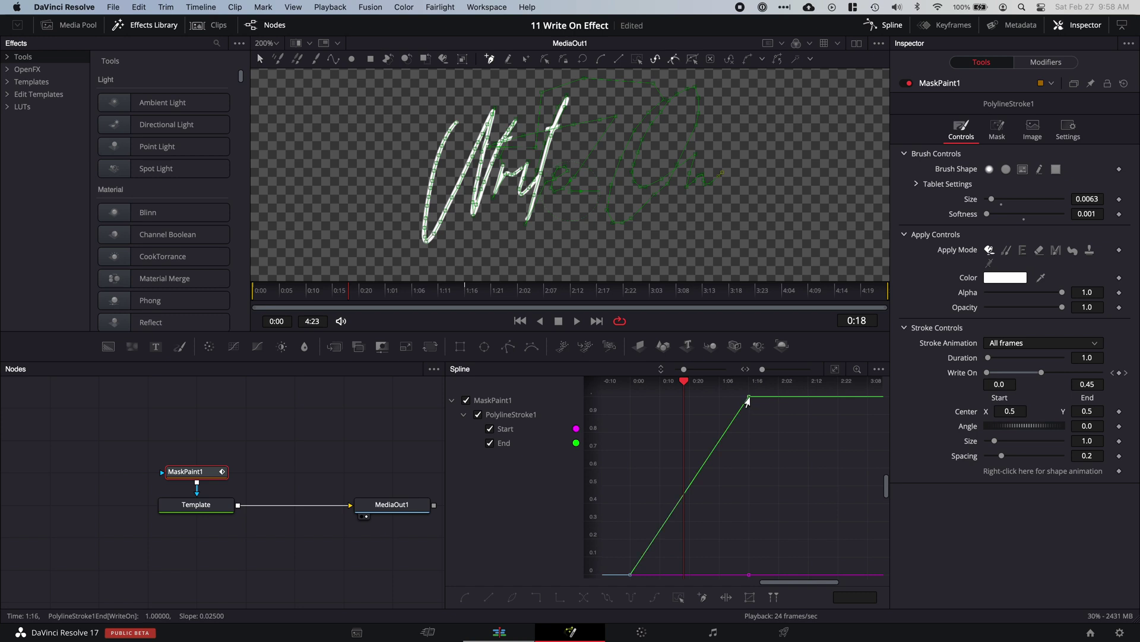
{"action": "left_click", "coordinate": [747, 398]}
{"action": "mouse_move", "coordinate": [707, 460]}
{"action": "left_mouse_down"}
{"action": "mouse_move", "coordinate": [670, 398]}
{"action": "mouse_move", "coordinate": [636, 401]}
{"action": "mouse_move", "coordinate": [682, 398]}
{"action": "left_mouse_up"}
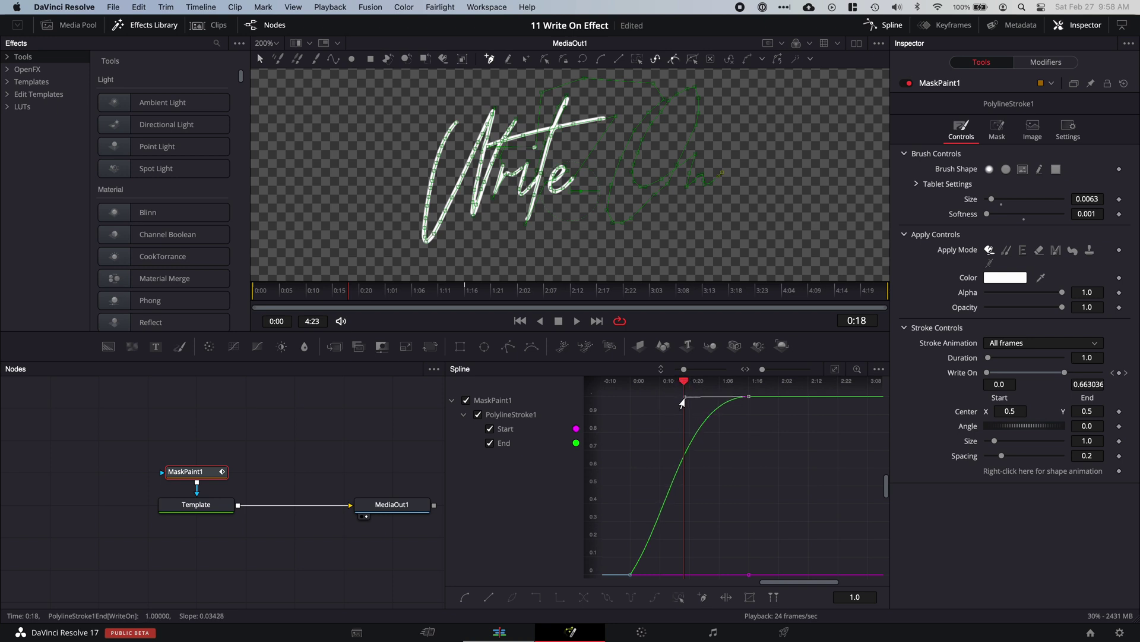
Hide the Start curve so only End is displayed, and check the easing options for the keyframe at 0:00.
{"action": "right_click", "coordinate": [628, 579]}
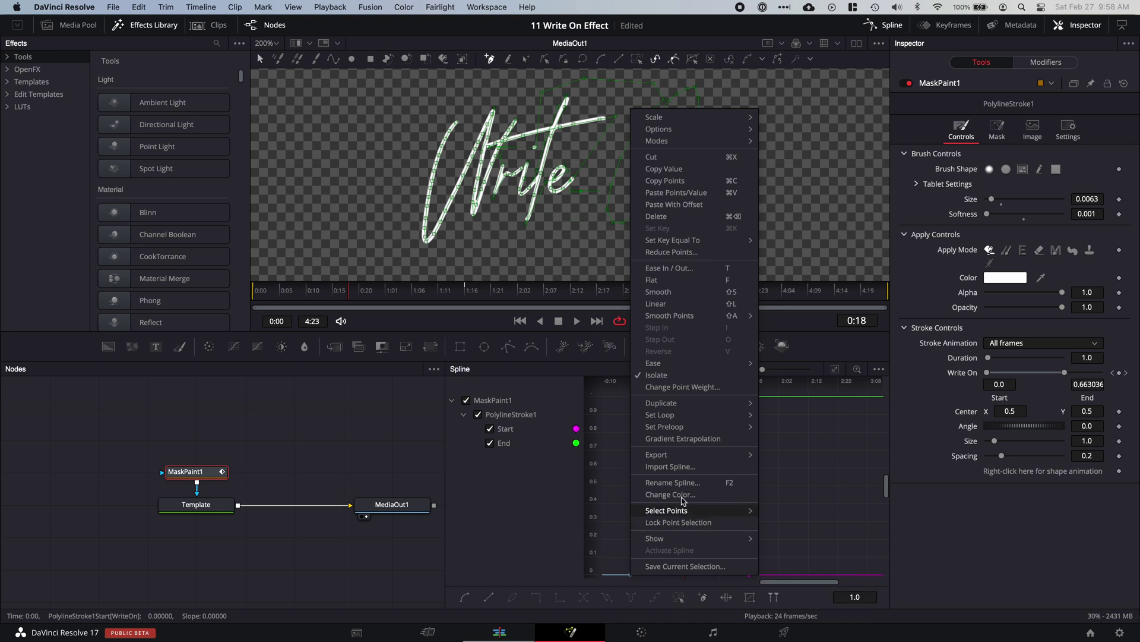
{"action": "mouse_move", "coordinate": [723, 365]}
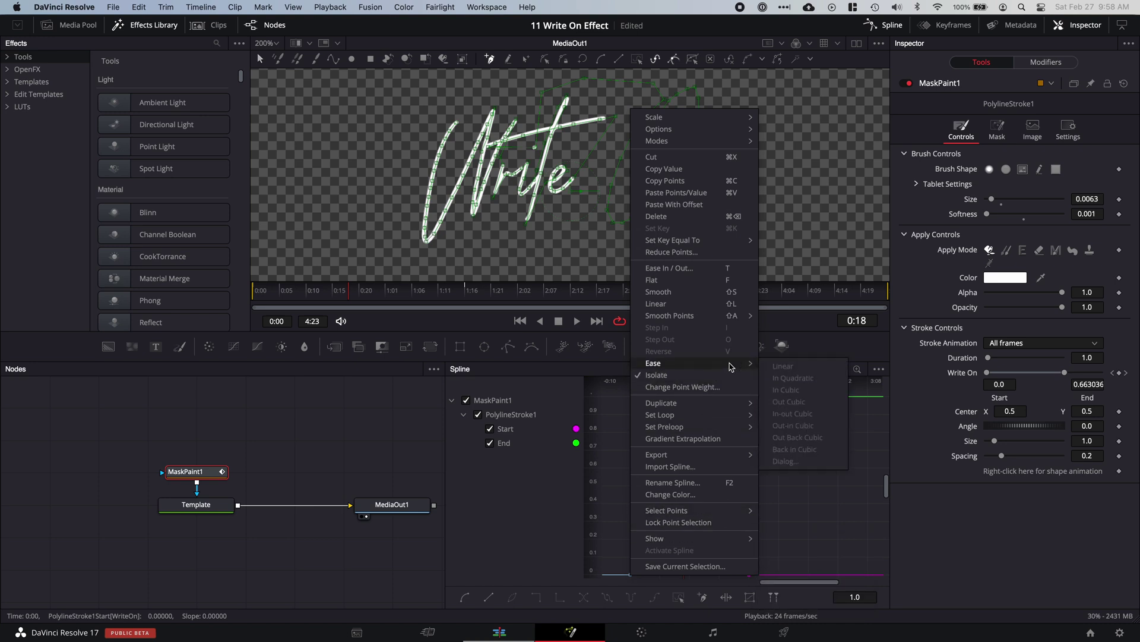
{"action": "left_click", "coordinate": [702, 378]}
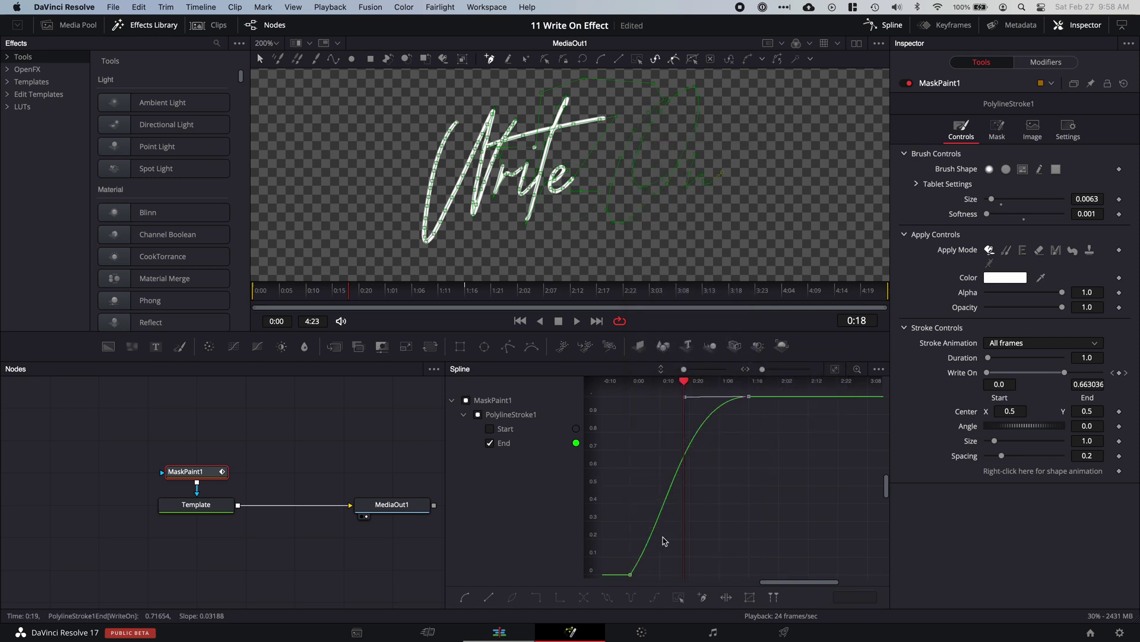
{"action": "right_click", "coordinate": [628, 576]}
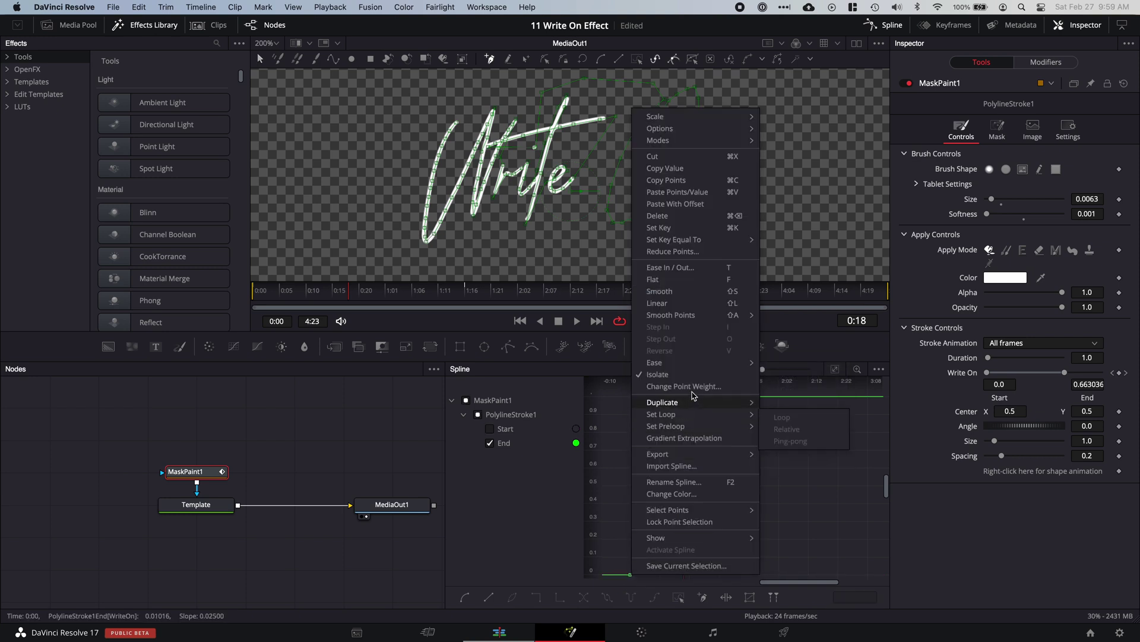
{"action": "mouse_move", "coordinate": [704, 361]}
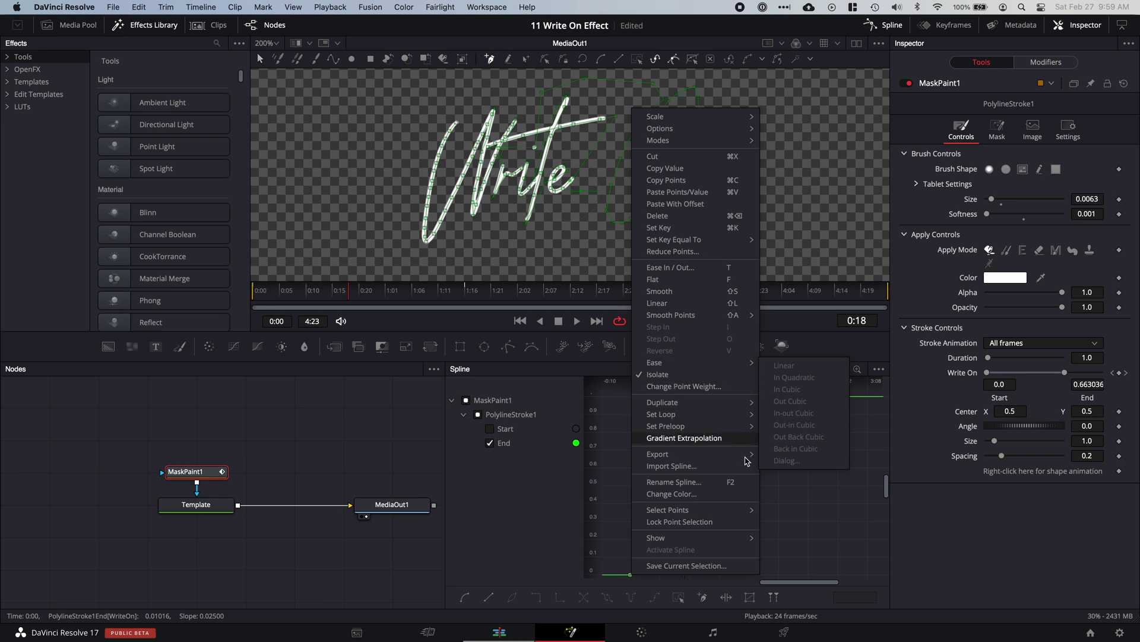
{"action": "left_click", "coordinate": [685, 438]}
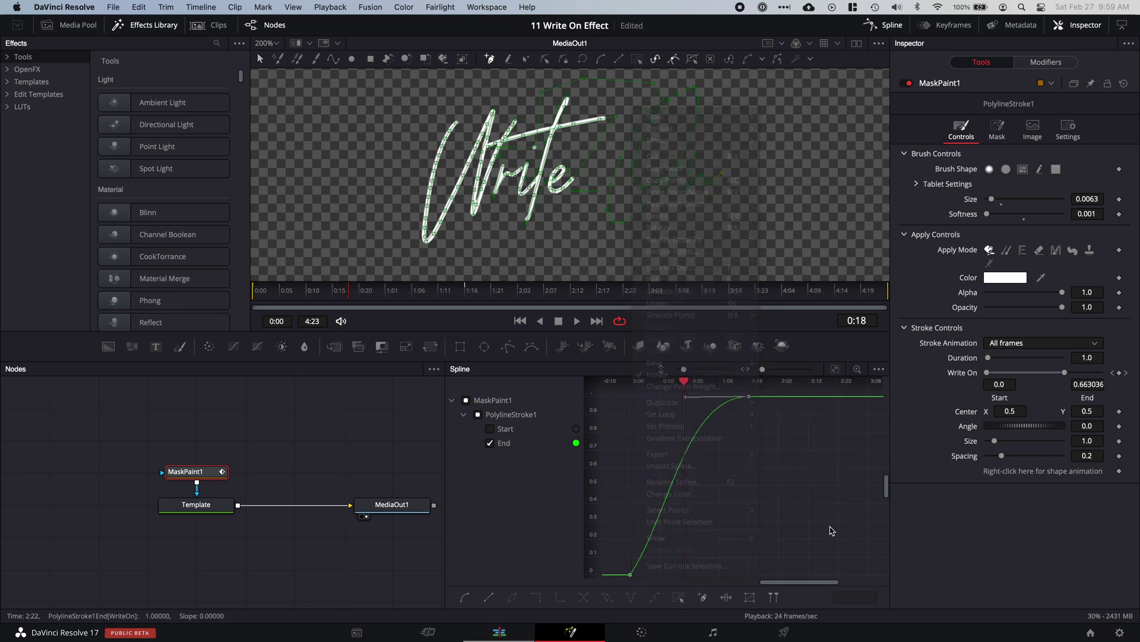
Ease the End curve out of its 0:00 keyframe by pulling the handle level to about 0:20, and play the animation from the start.
{"action": "left_click", "coordinate": [628, 576]}
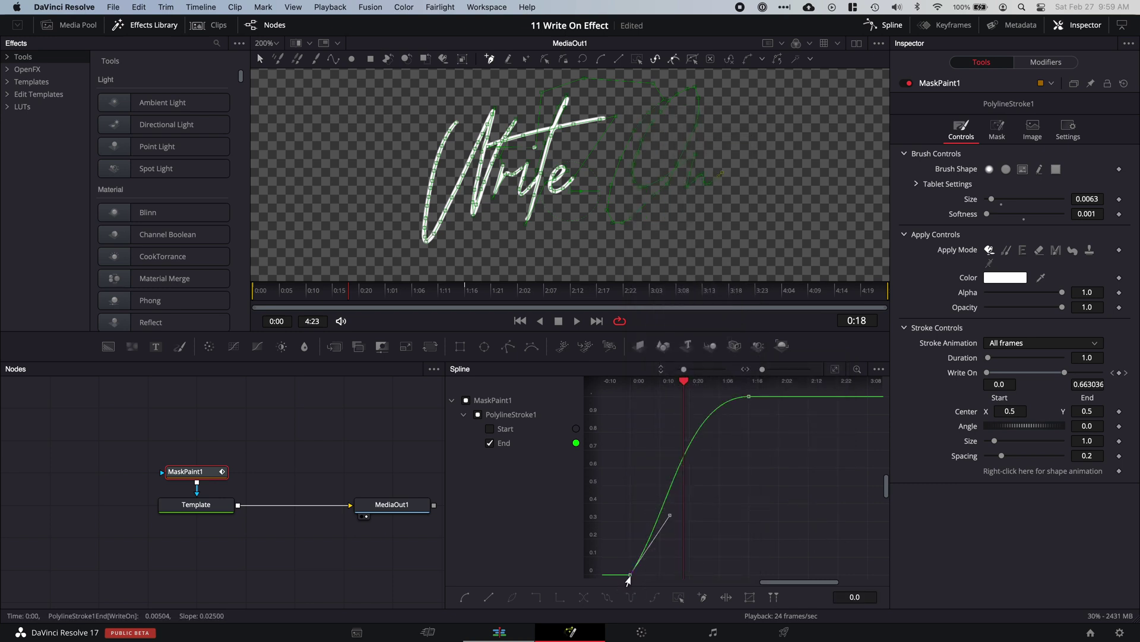
{"action": "left_click", "coordinate": [670, 521]}
{"action": "left_click_drag", "start_coordinate": [674, 530], "coordinate": [690, 578]}
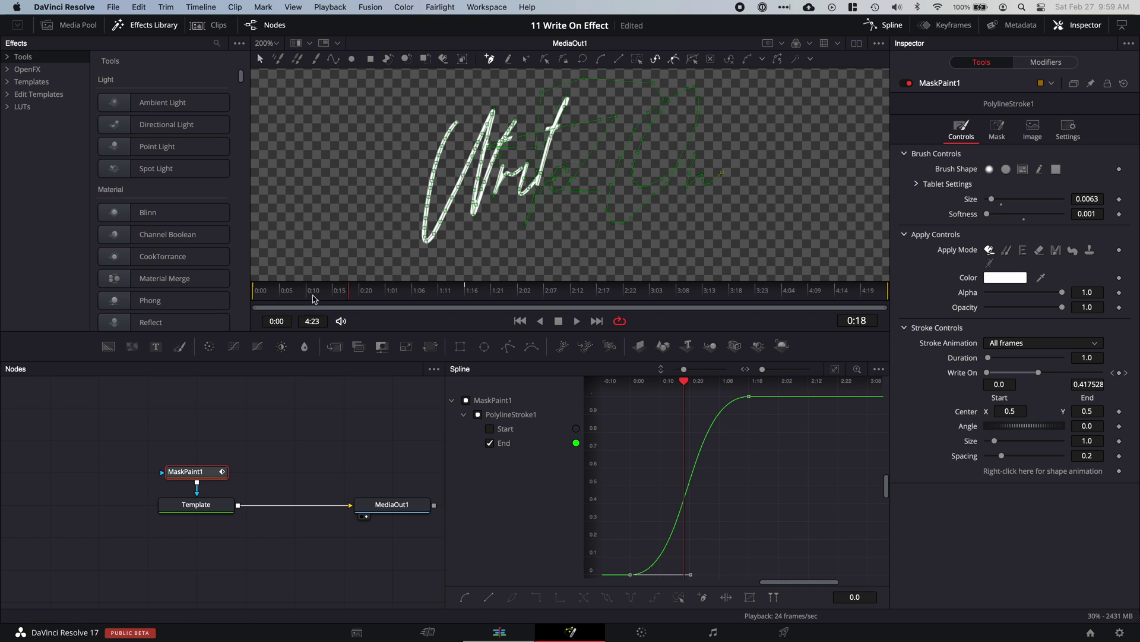
{"action": "left_click_drag", "start_coordinate": [308, 297], "coordinate": [232, 298]}
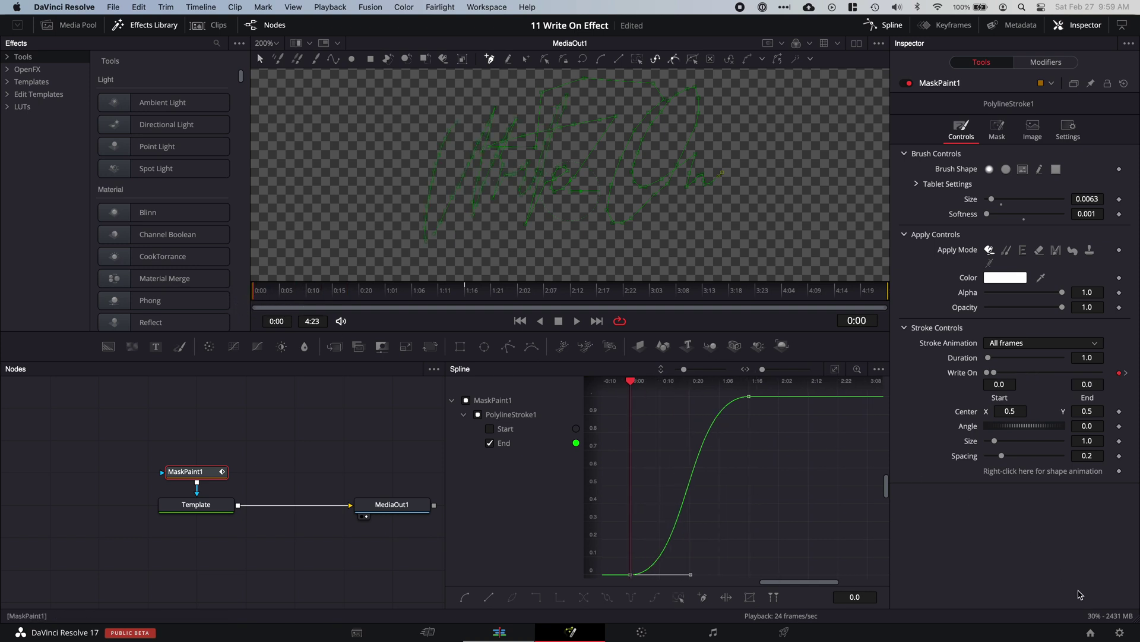
{"action": "key", "text": "space"}
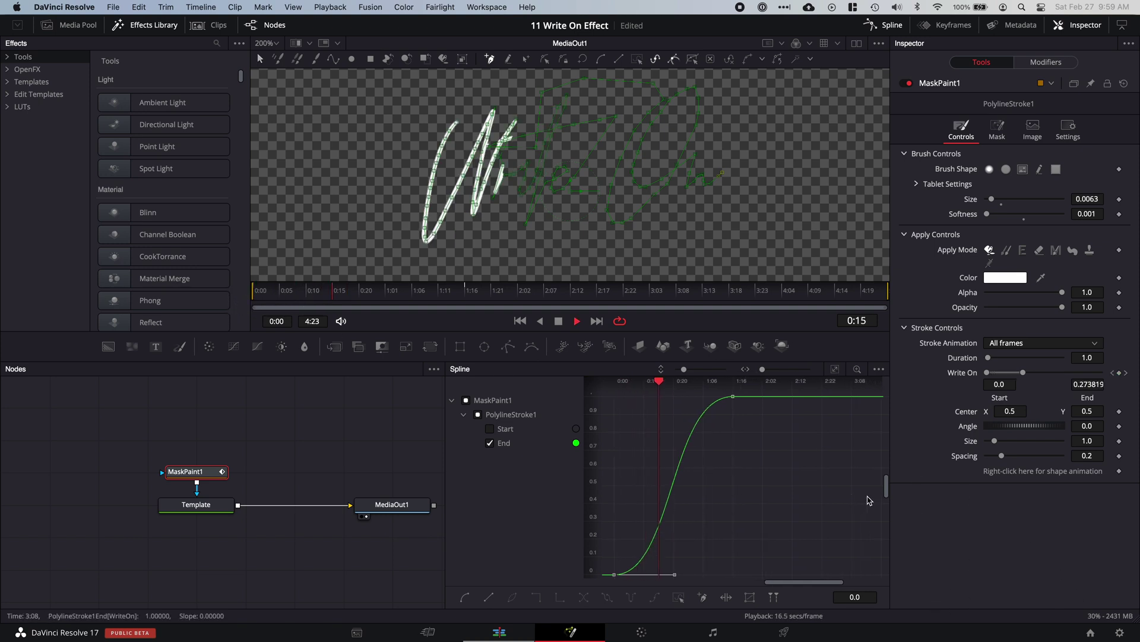
Replay the write-on animation several times from 0:00 to check the eased timing.
{"action": "key", "text": "space"}
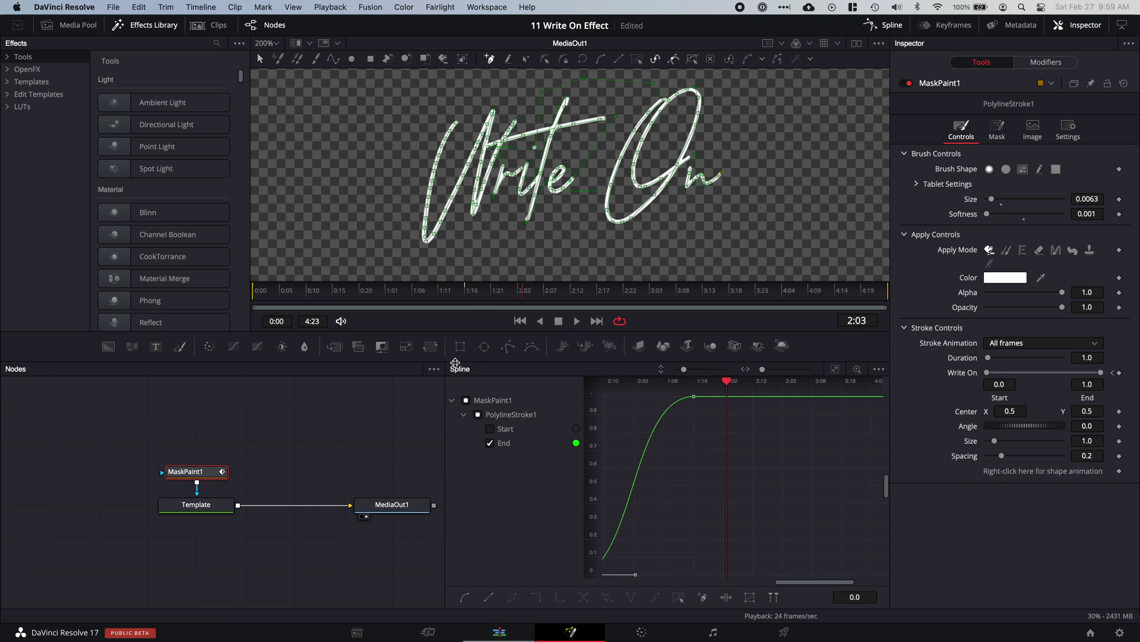
{"action": "left_click_drag", "start_coordinate": [294, 296], "coordinate": [232, 292]}
{"action": "key", "text": "space"}
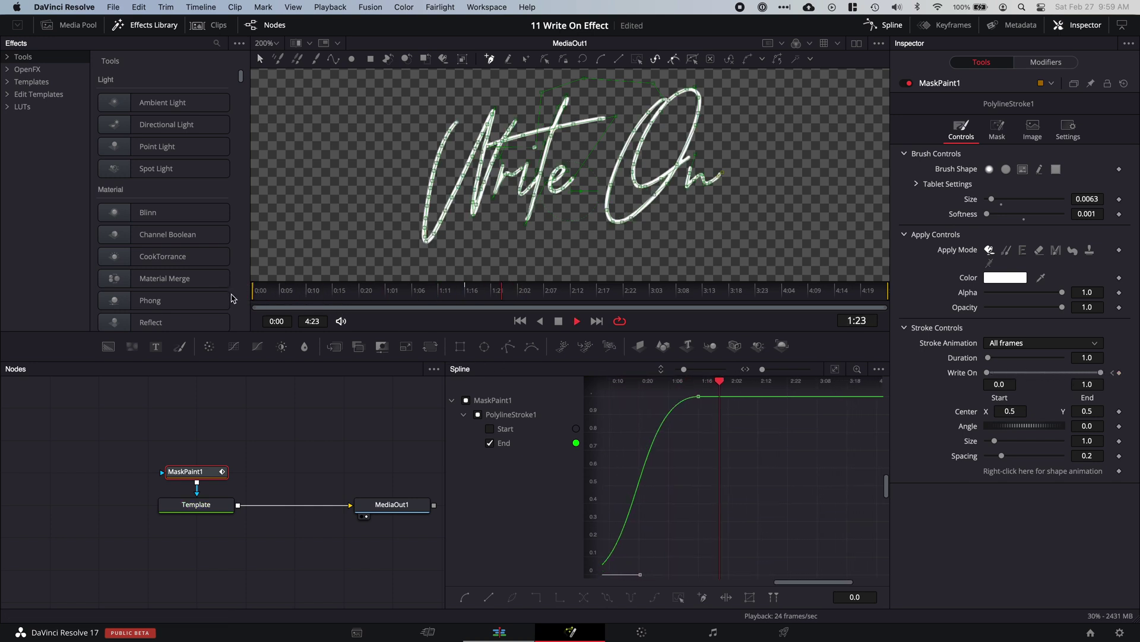
{"action": "key", "text": "space"}
{"action": "left_click_drag", "start_coordinate": [421, 290], "coordinate": [239, 289]}
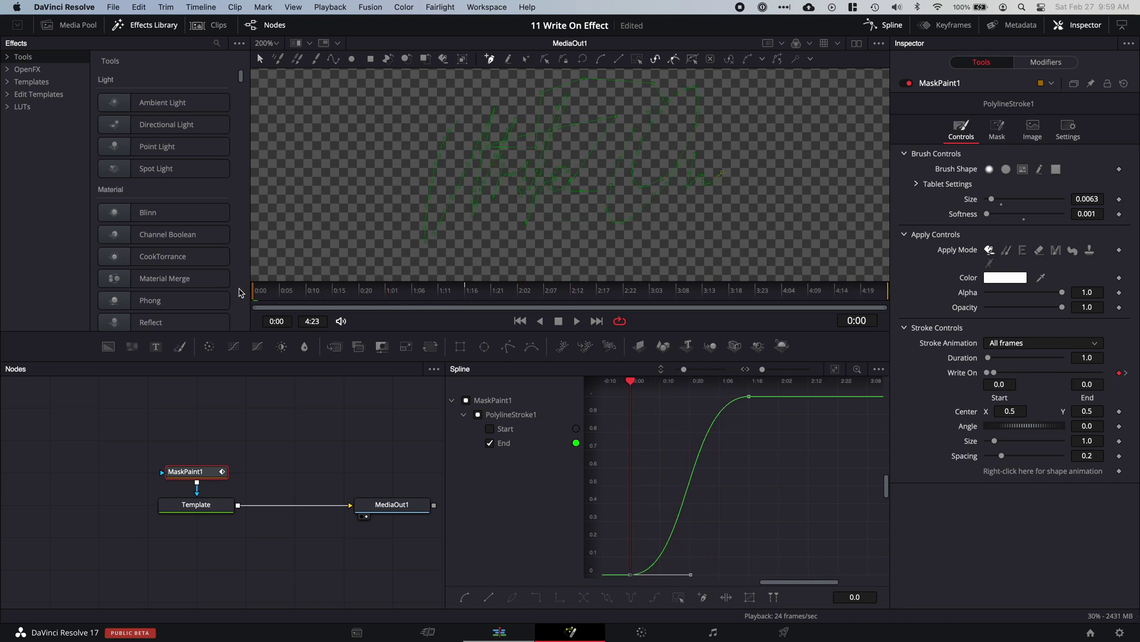
{"action": "key", "text": "space"}
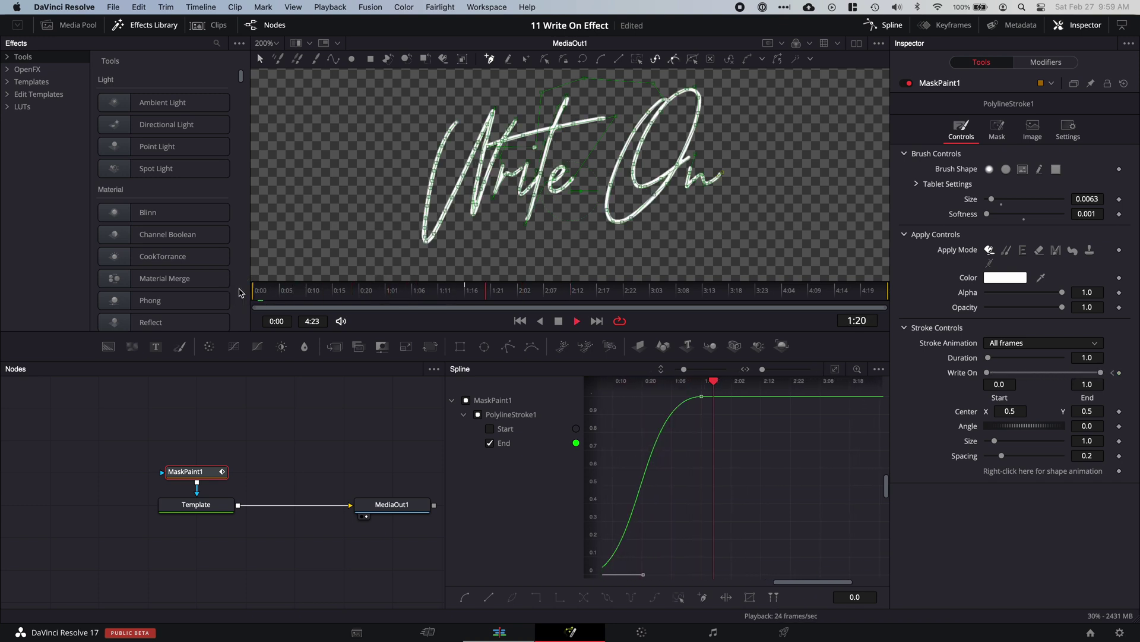
{"action": "key", "text": "space"}
{"action": "left_click_drag", "start_coordinate": [380, 299], "coordinate": [224, 297]}
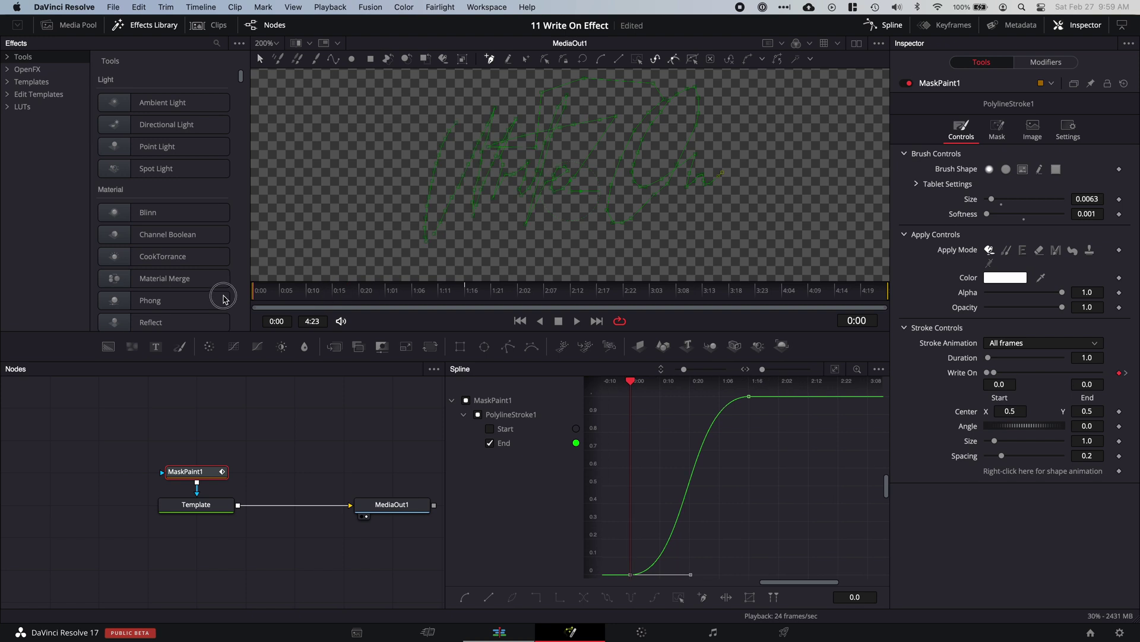
{"action": "key", "text": "space"}
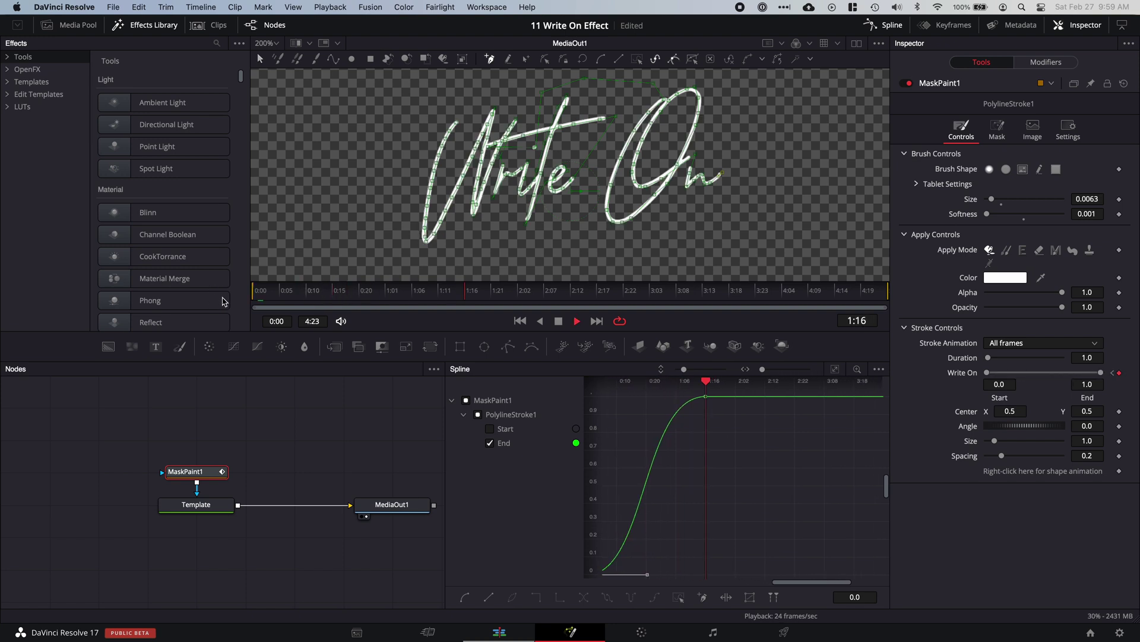
{"action": "key", "text": "space"}
{"action": "left_click_drag", "start_coordinate": [286, 300], "coordinate": [247, 289]}
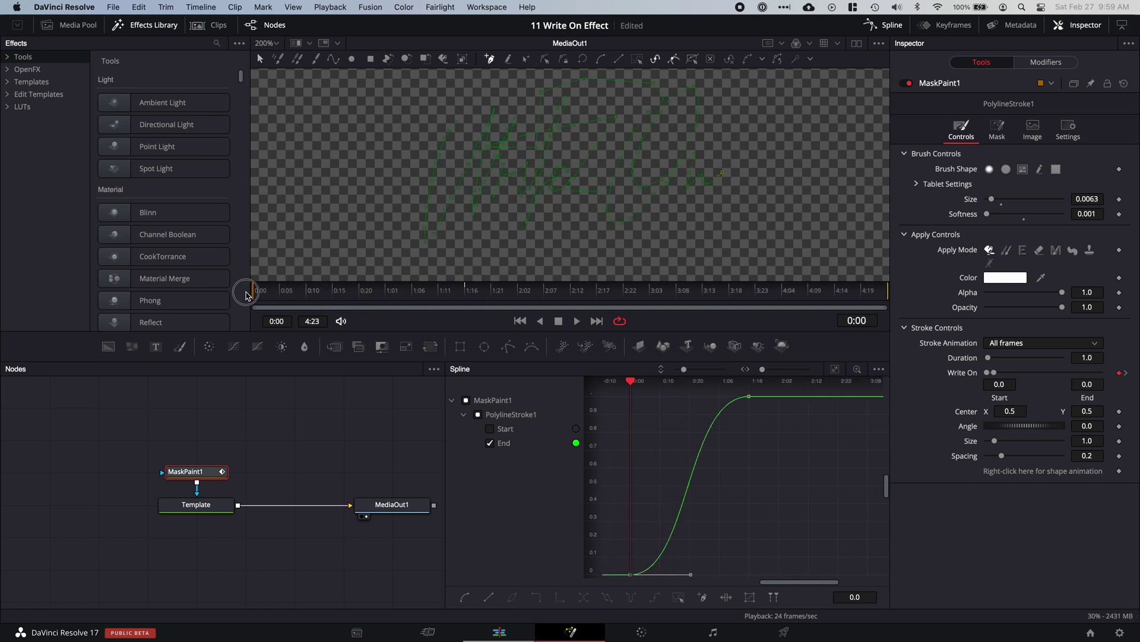
{"action": "key", "text": "space"}
{"action": "key", "text": "space"}
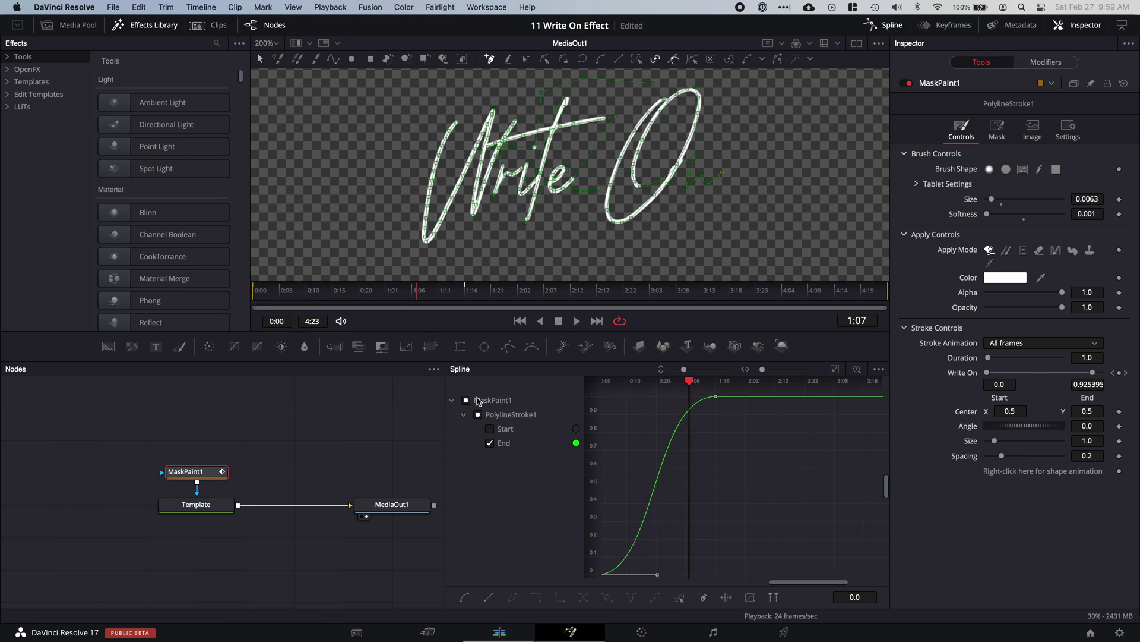
Fit the whole End curve in the Spline editor to examine its easing.
{"action": "key", "text": "super+s"}
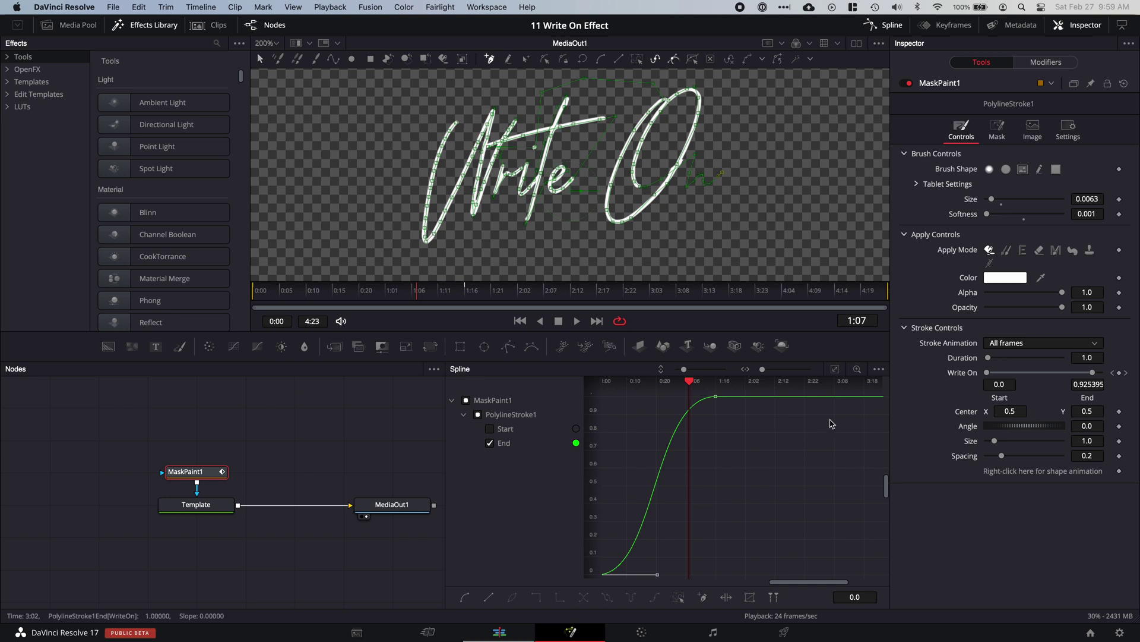
{"action": "left_click", "coordinate": [835, 369]}
{"action": "left_click", "coordinate": [835, 370]}
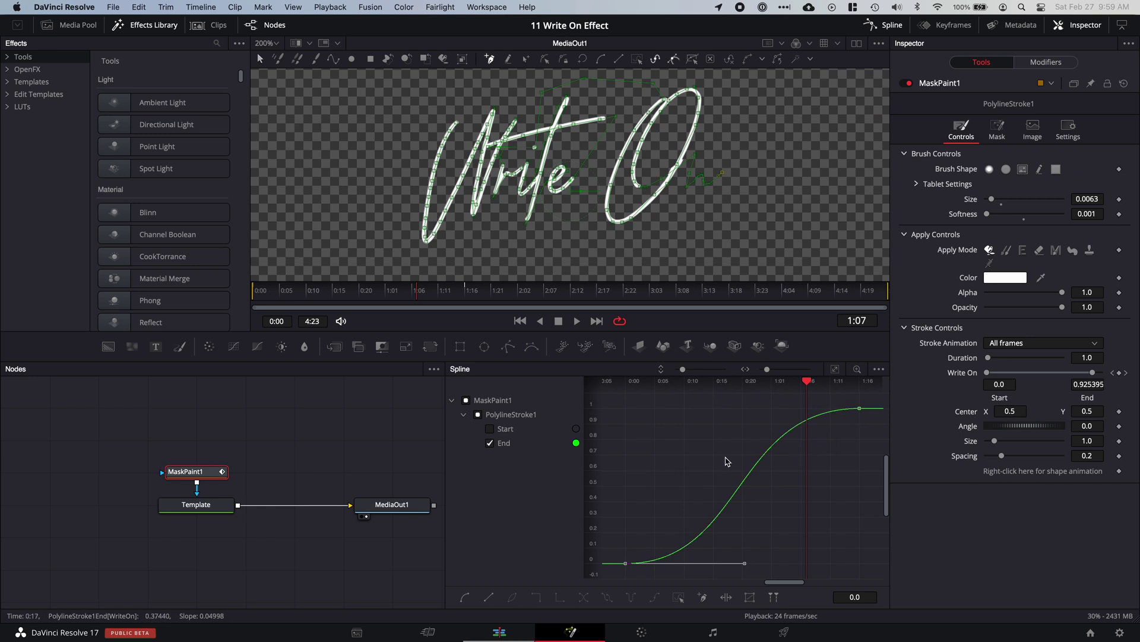
{"action": "left_click_drag", "start_coordinate": [792, 587], "coordinate": [748, 586]}
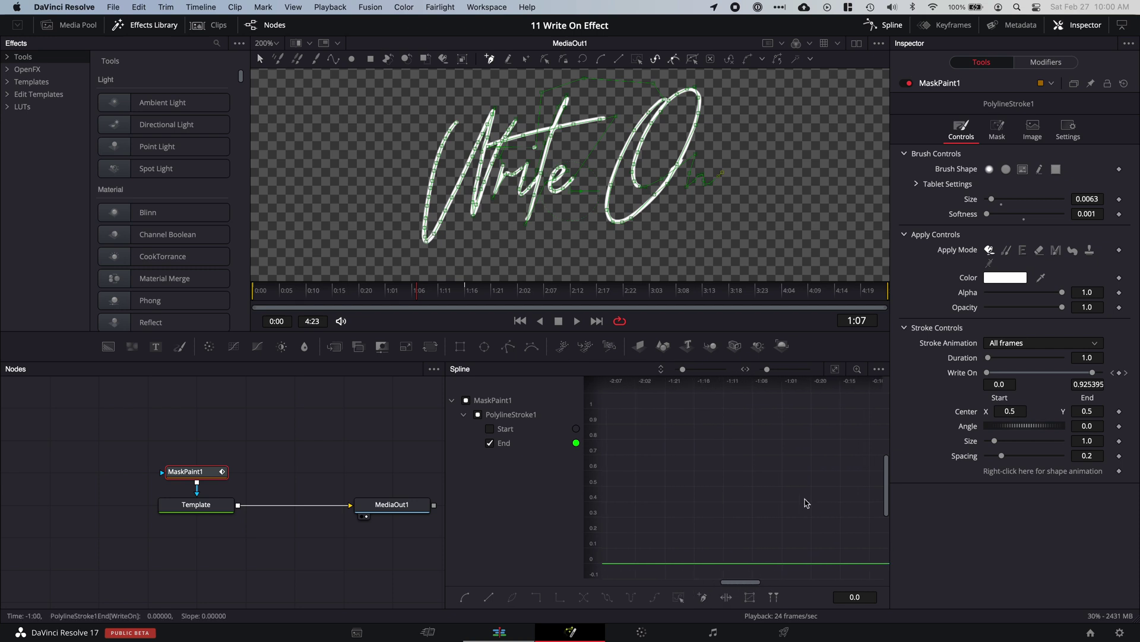
{"action": "left_click", "coordinate": [835, 369]}
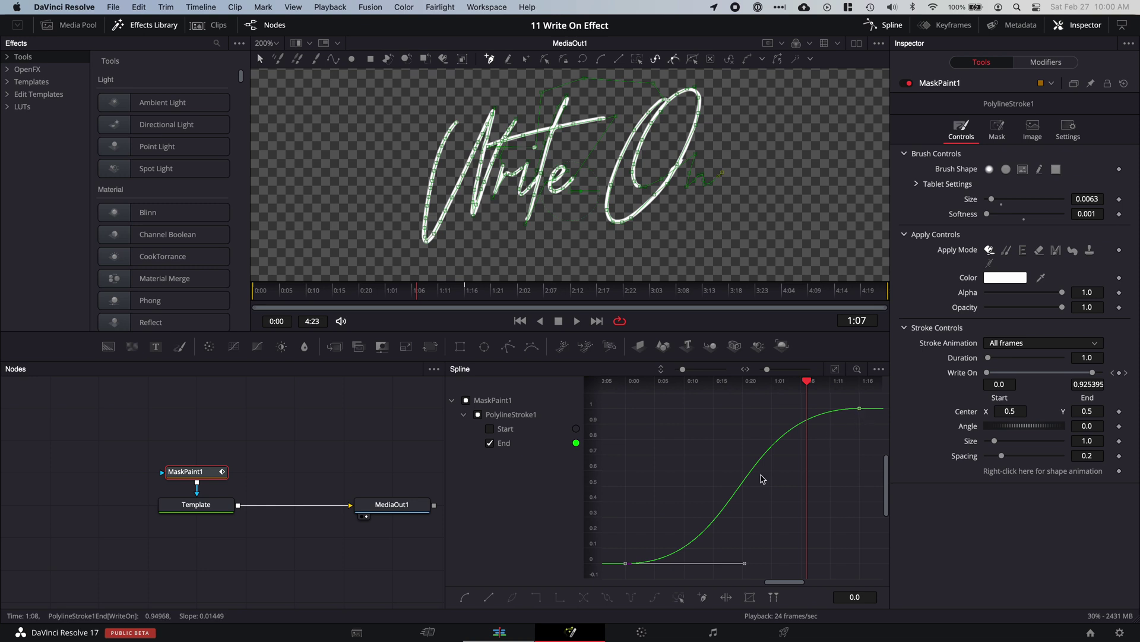
Switch to the Edit page, play the title from the timeline's start, and return the playhead to 01:00:00:00.
{"action": "left_click", "coordinate": [499, 633]}
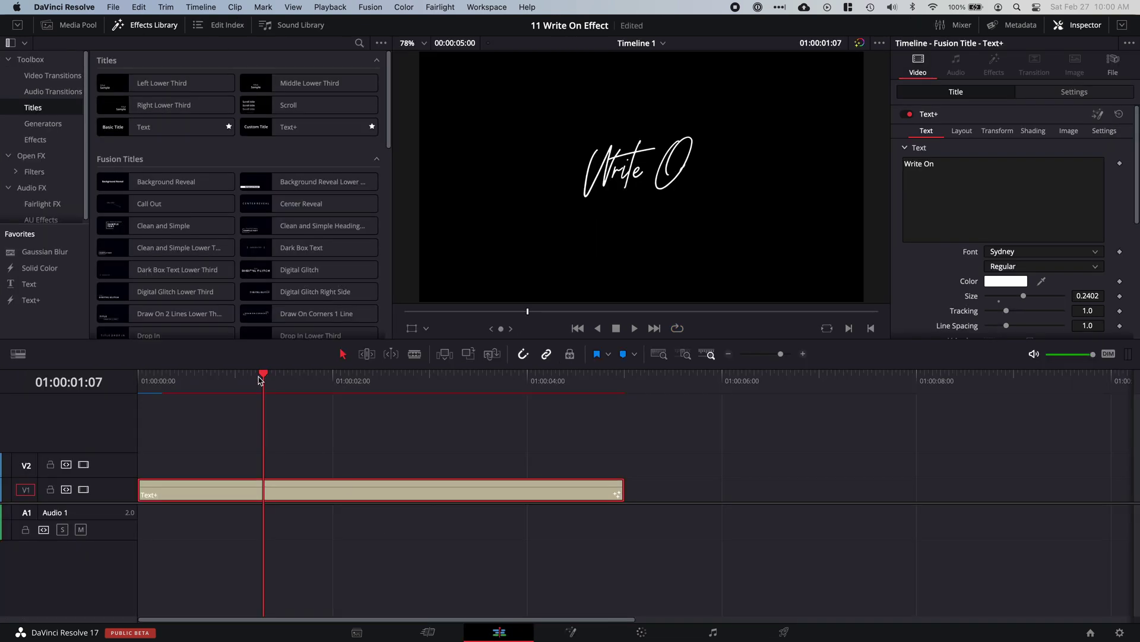
{"action": "left_click_drag", "start_coordinate": [260, 380], "coordinate": [93, 377]}
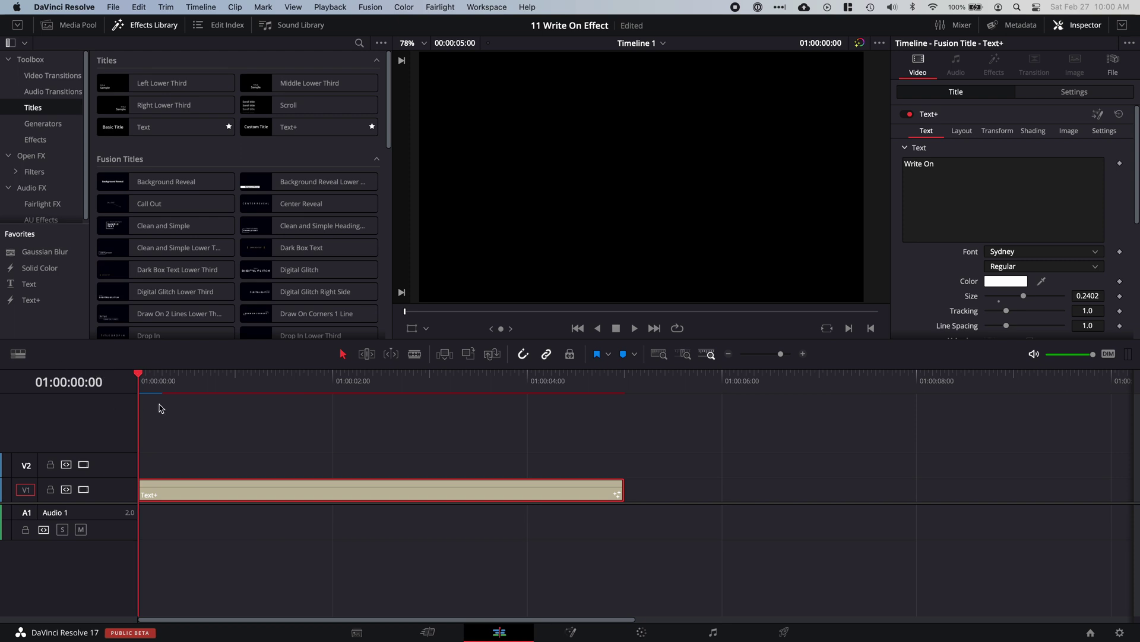
{"action": "key", "text": "space"}
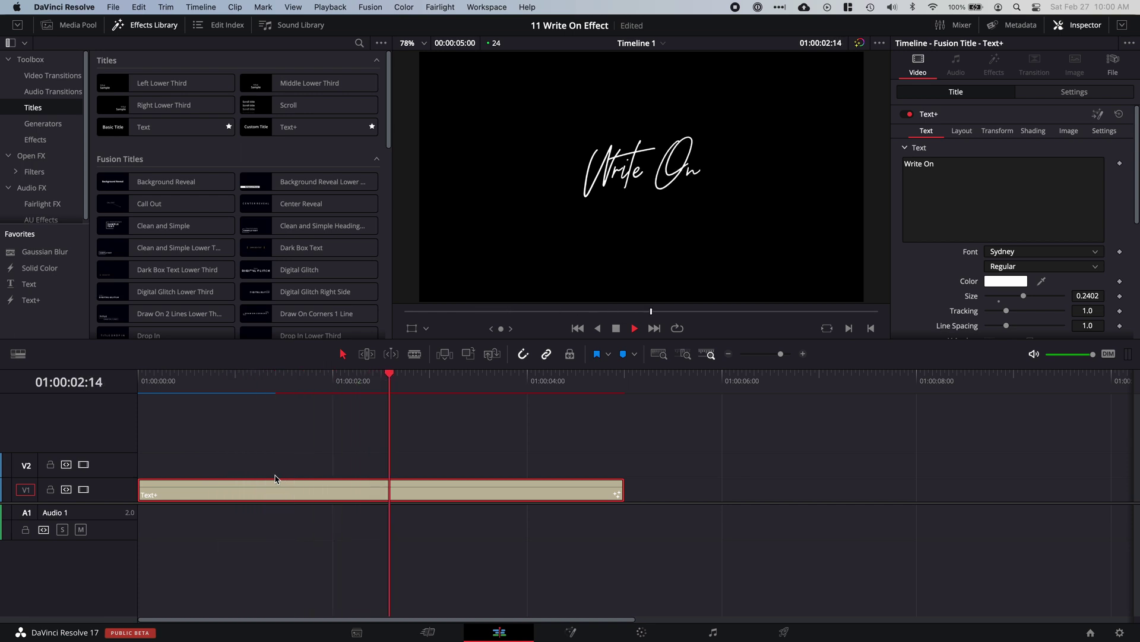
{"action": "key", "text": "space"}
{"action": "left_click_drag", "start_coordinate": [430, 377], "coordinate": [343, 424]}
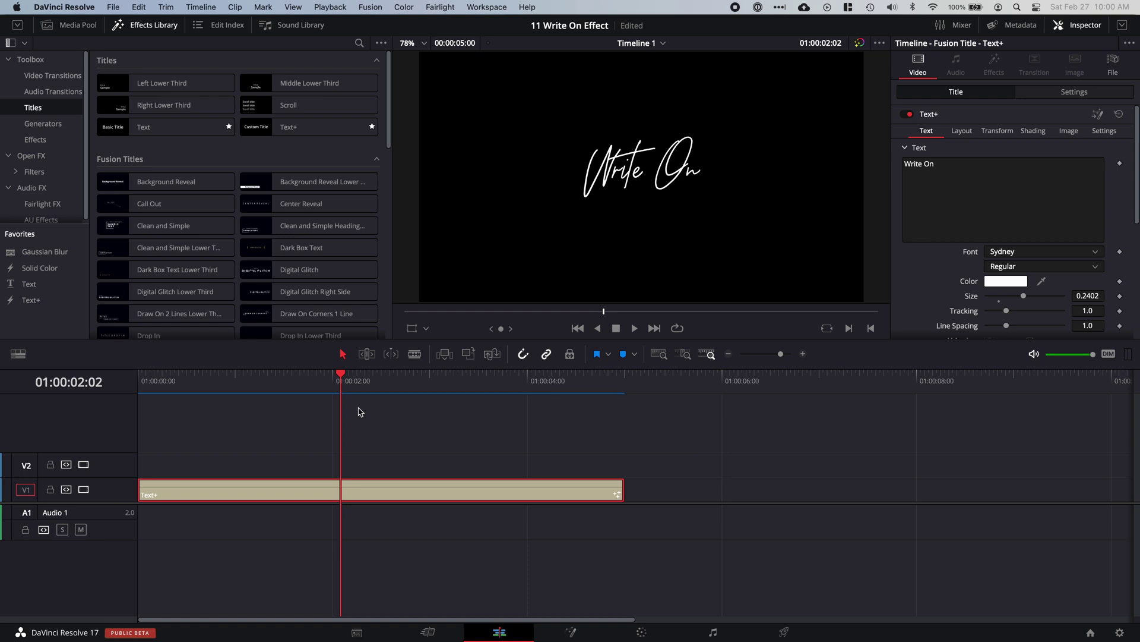
{"action": "left_click_drag", "start_coordinate": [340, 376], "coordinate": [84, 431]}
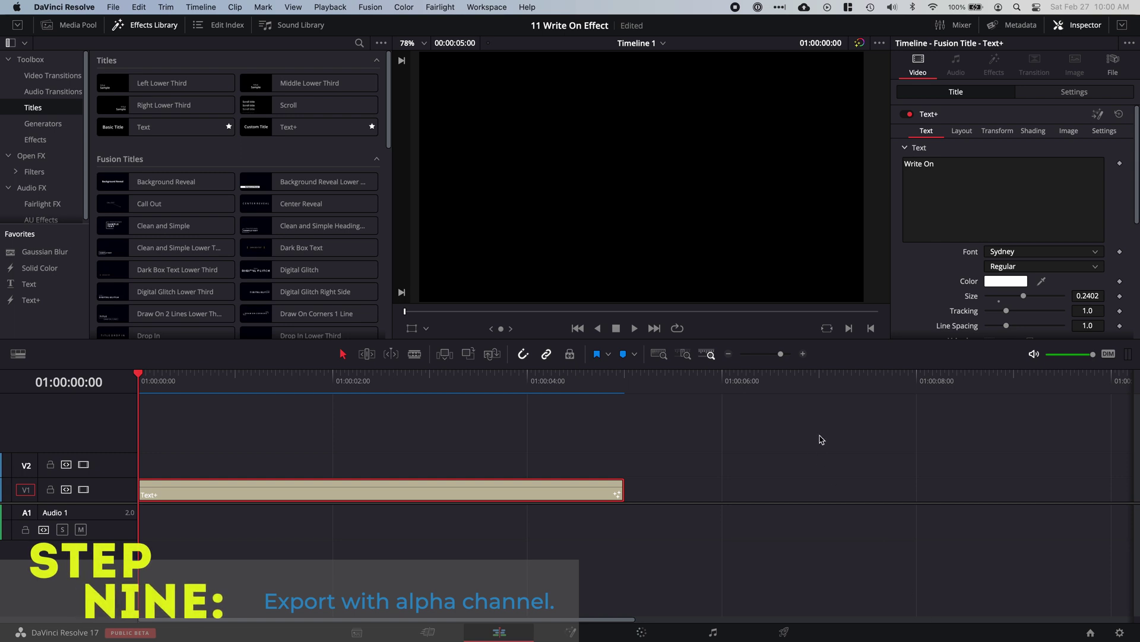
Go to the Deliver page and set the render mode to Individual clips.
{"action": "left_click", "coordinate": [784, 631]}
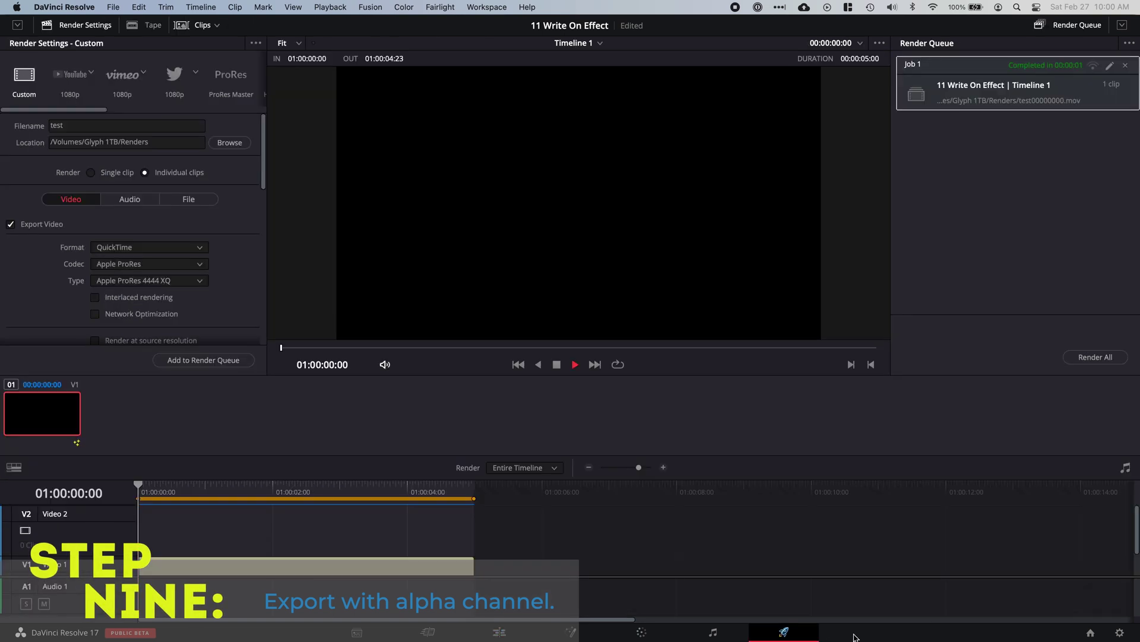
{"action": "left_click", "coordinate": [91, 174]}
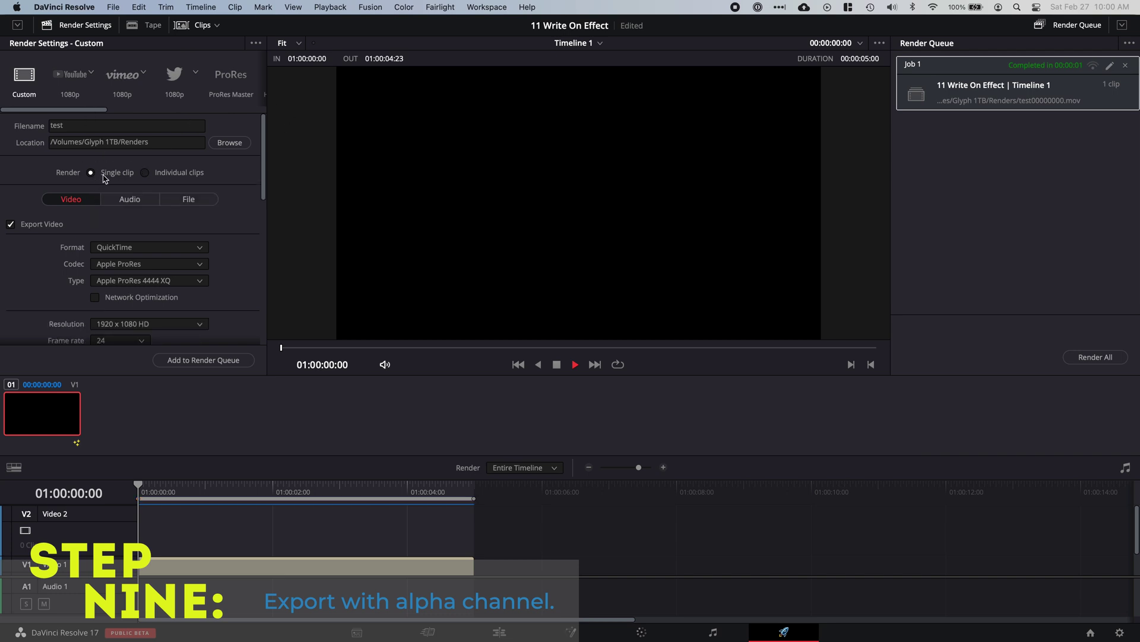
{"action": "left_click", "coordinate": [145, 173]}
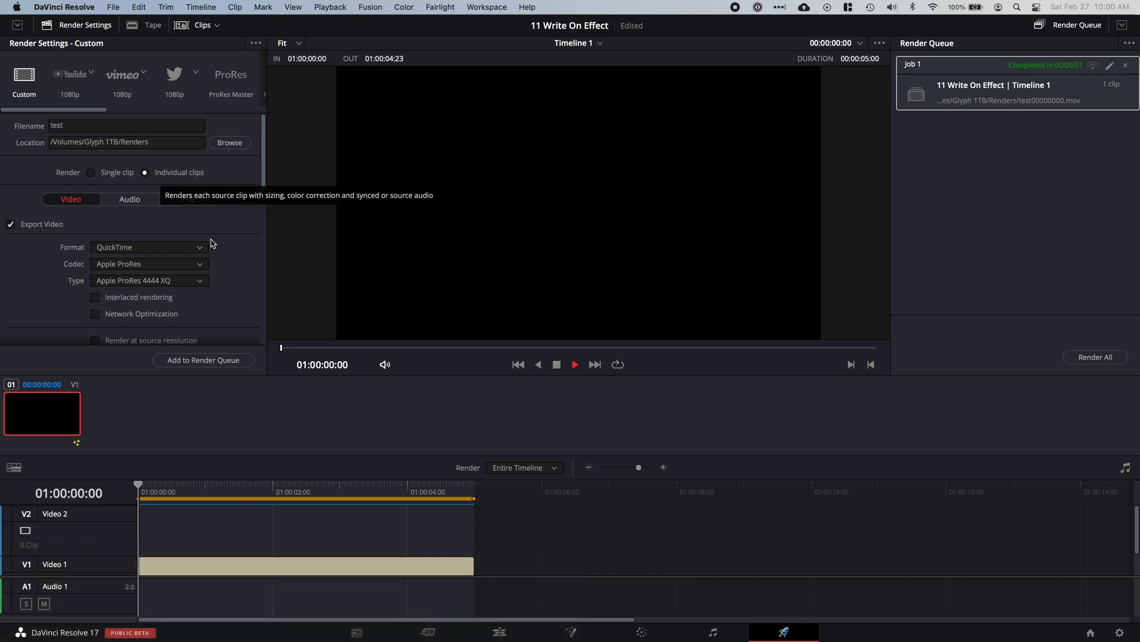
Set the ProRes type to Apple ProRes 4444 XQ and enable Export Alpha.
{"action": "scroll", "coordinate": [241, 288], "scroll_direction": "down", "scroll_amount": 2}
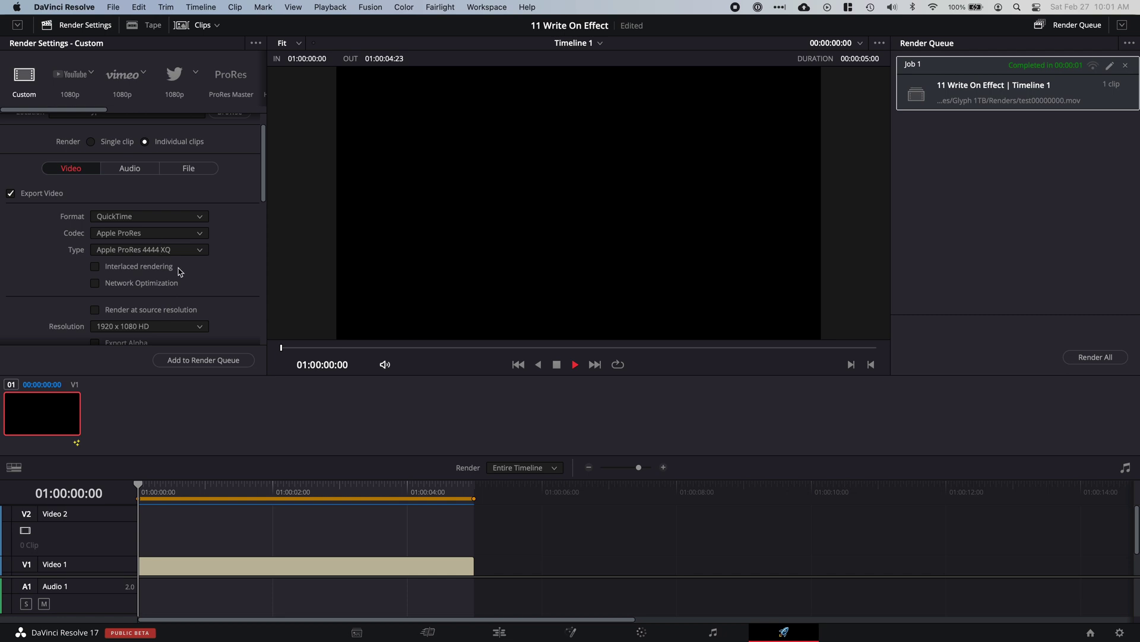
{"action": "left_click", "coordinate": [196, 253]}
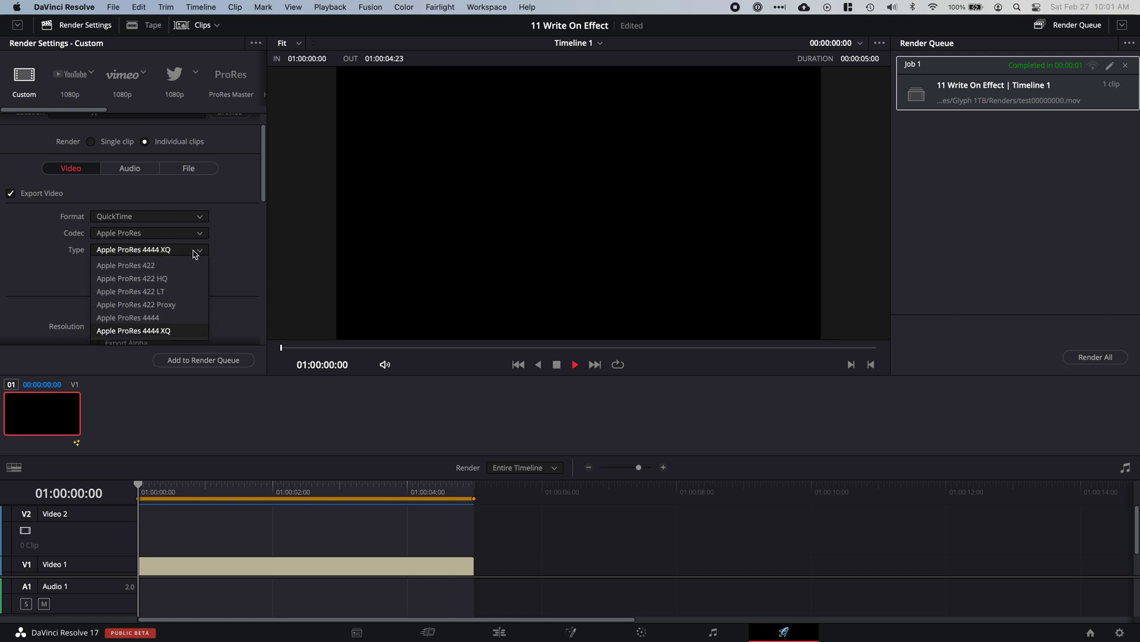
{"action": "left_click", "coordinate": [180, 337]}
{"action": "scroll", "coordinate": [180, 236], "scroll_direction": "down", "scroll_amount": 2}
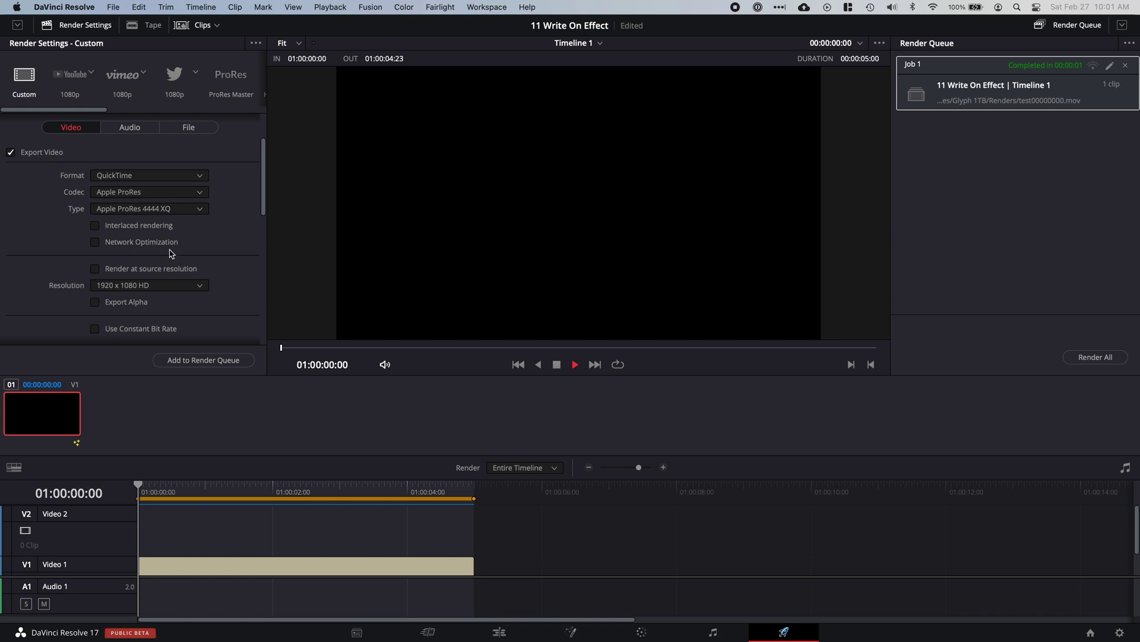
{"action": "left_click", "coordinate": [95, 302]}
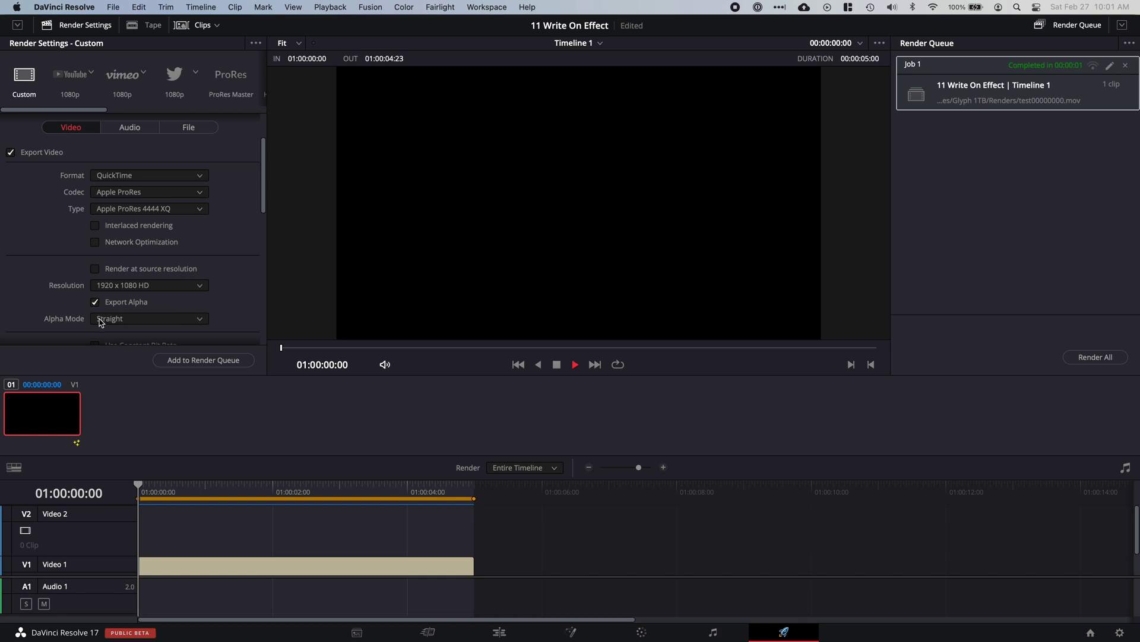
{"action": "scroll", "coordinate": [220, 309], "scroll_direction": "down", "scroll_amount": 2}
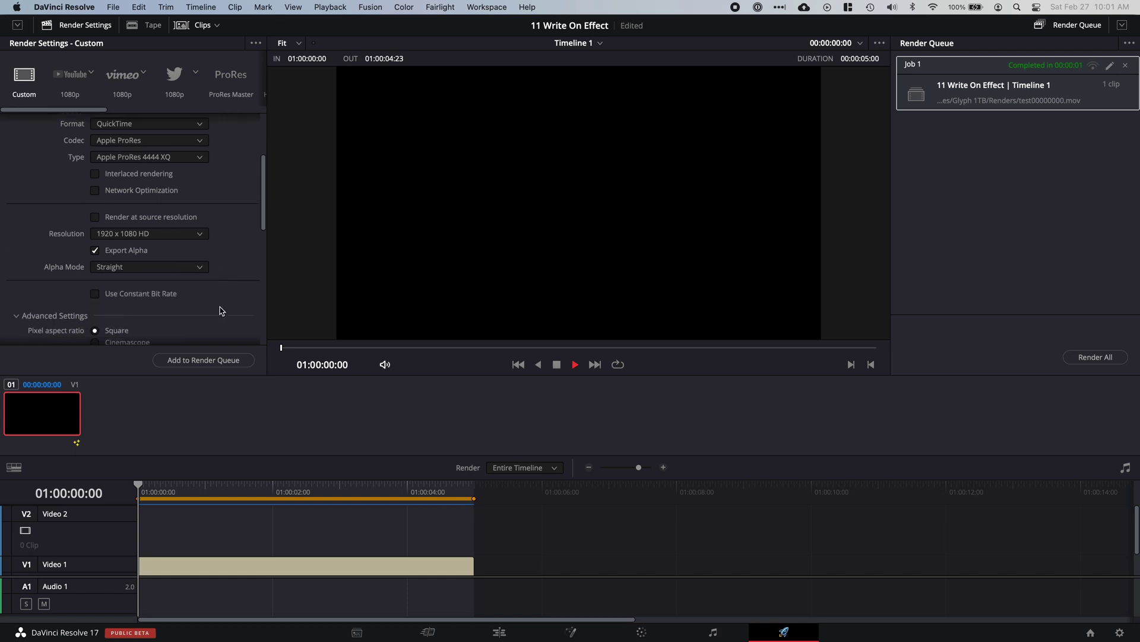
Name the render file "write on test".
{"action": "scroll", "coordinate": [219, 309], "scroll_direction": "up", "scroll_amount": 5}
{"action": "left_click", "coordinate": [89, 125]}
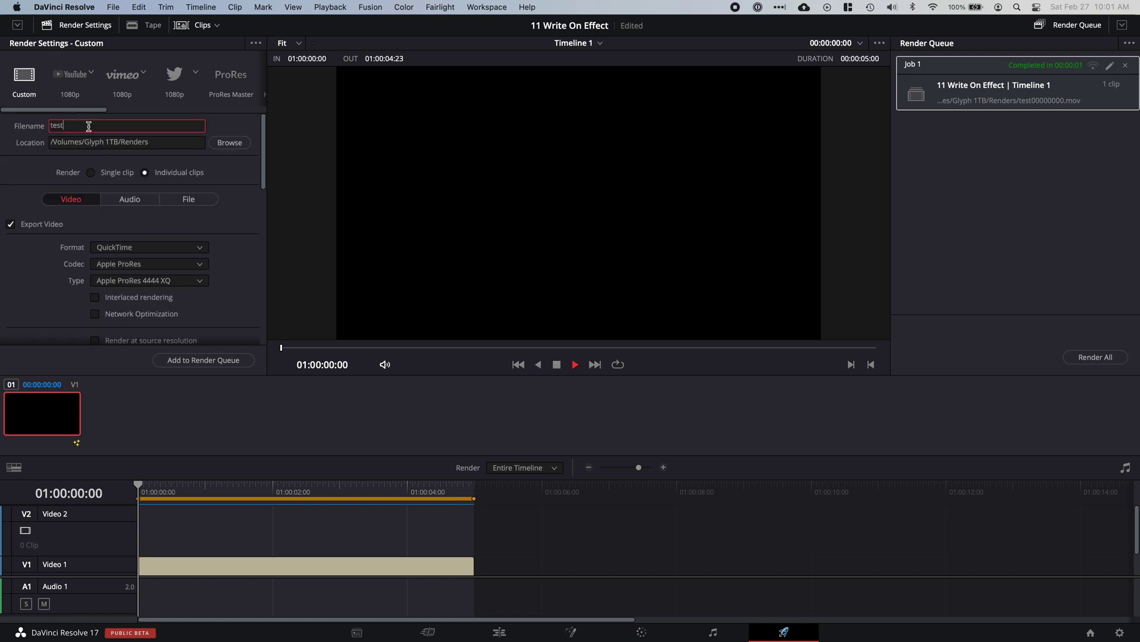
{"action": "key", "text": "super+a"}
{"action": "type", "text": "wri"}
Add the title export to the render queue and render the new job.
{"action": "scroll", "coordinate": [237, 309], "scroll_direction": "down", "scroll_amount": 5}
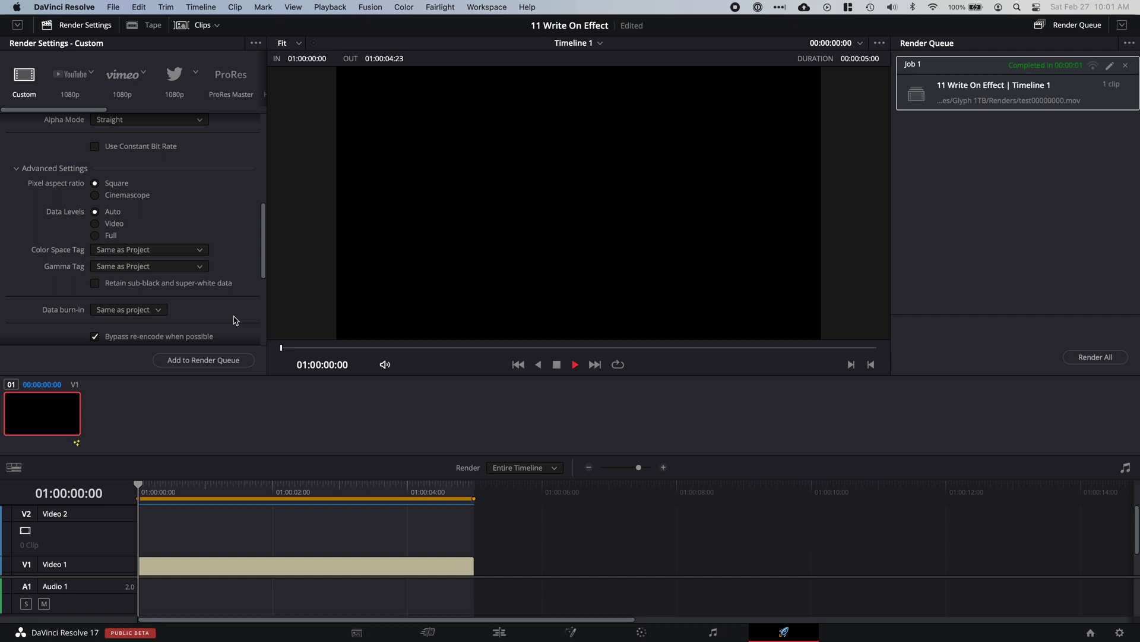
{"action": "left_click", "coordinate": [203, 359]}
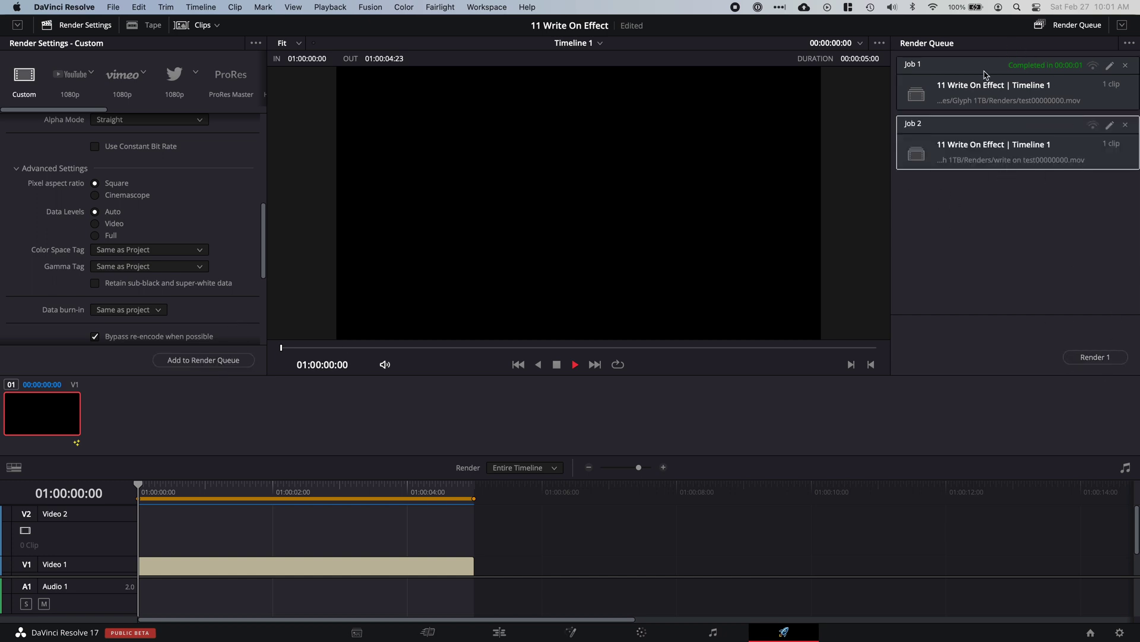
{"action": "left_click", "coordinate": [1096, 357]}
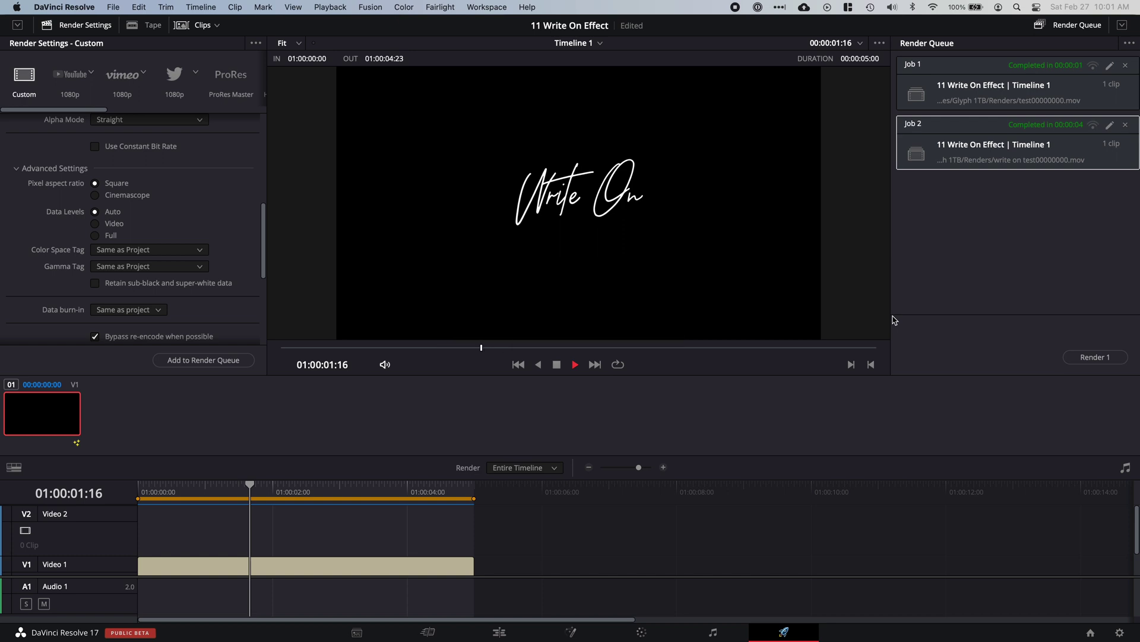
Switch to Finder and open the Renders folder on the Glyph 1TB drive.
{"action": "key", "text": "super+Tab"}
{"action": "key", "text": "super+Tab"}
{"action": "key", "text": "super+Tab"}
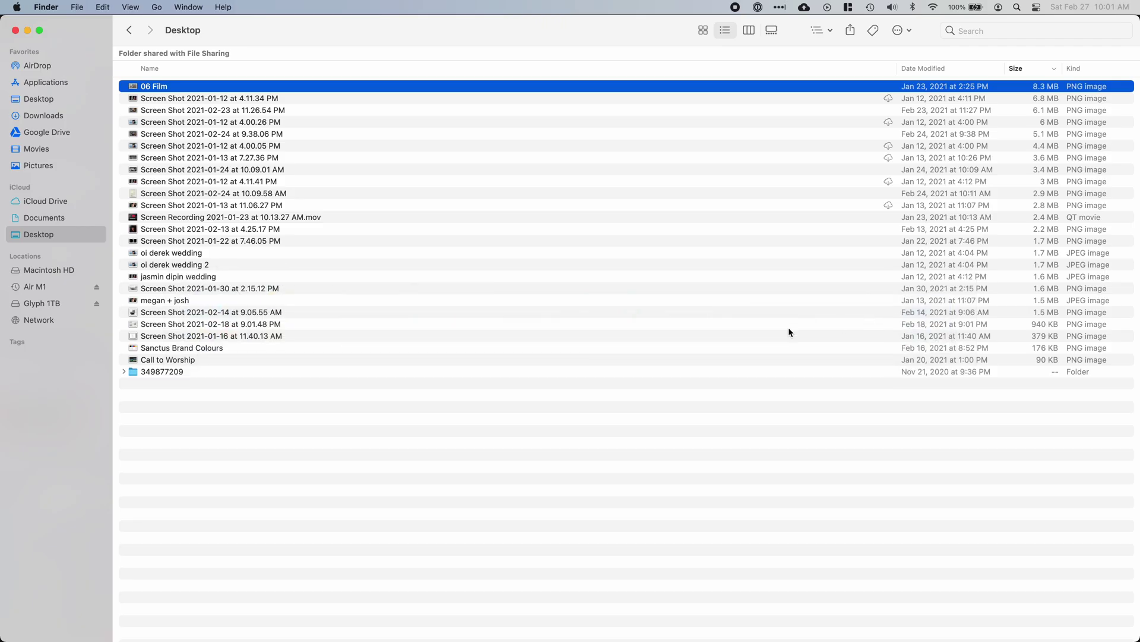
{"action": "left_click", "coordinate": [52, 304]}
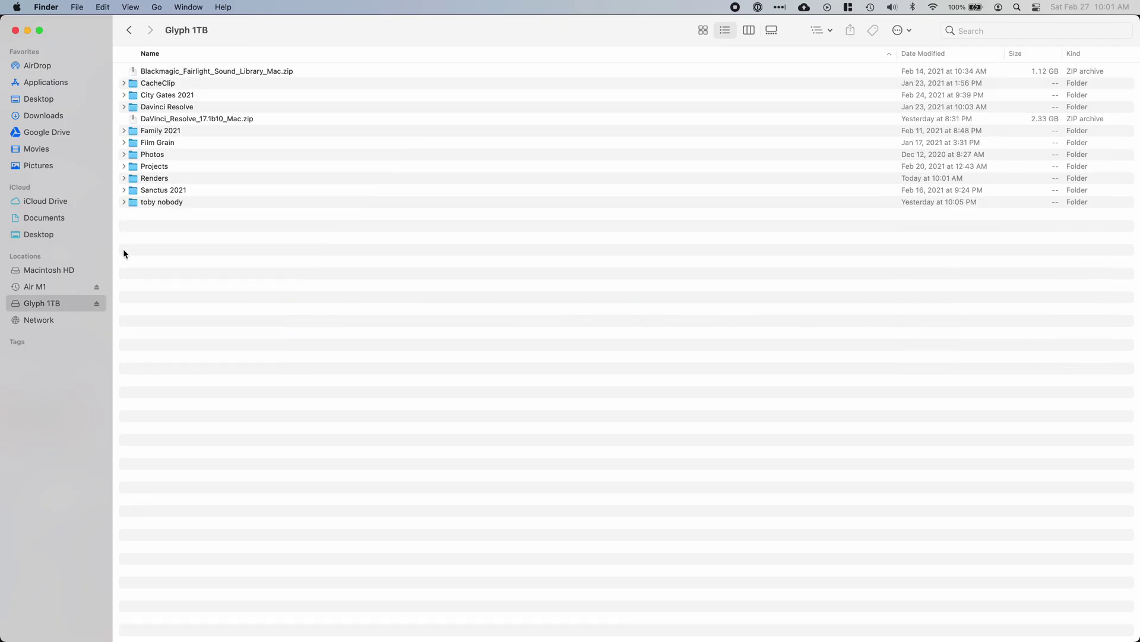
{"action": "double_click", "coordinate": [159, 180]}
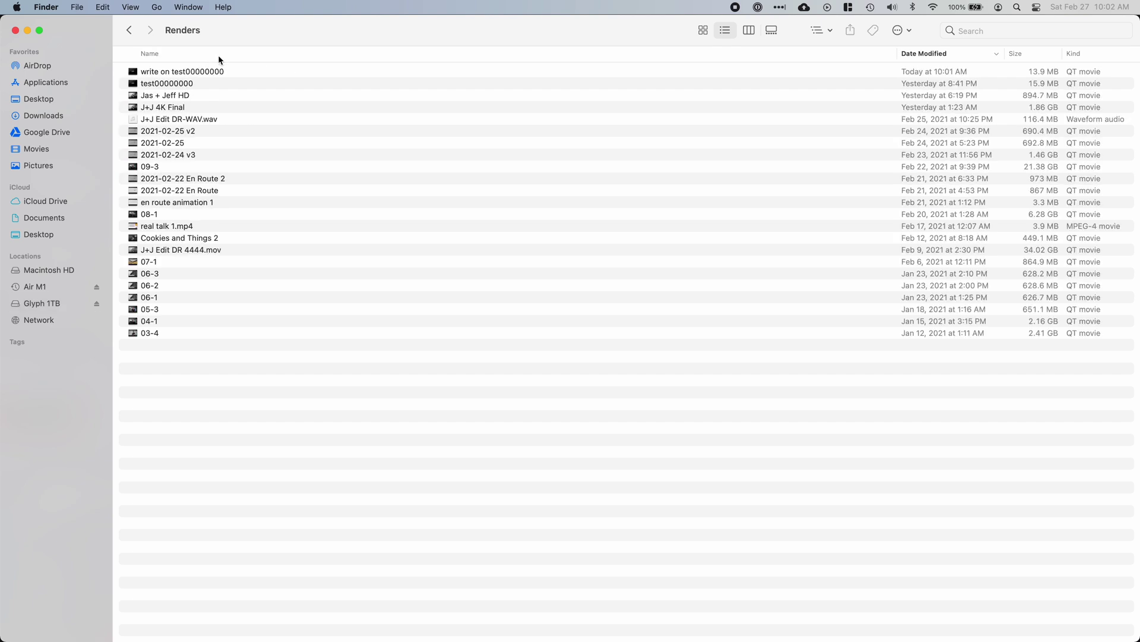
Preview the rendered movie "write on test00000000" from its start to check the transparent background, and close the preview.
{"action": "left_click", "coordinate": [247, 73]}
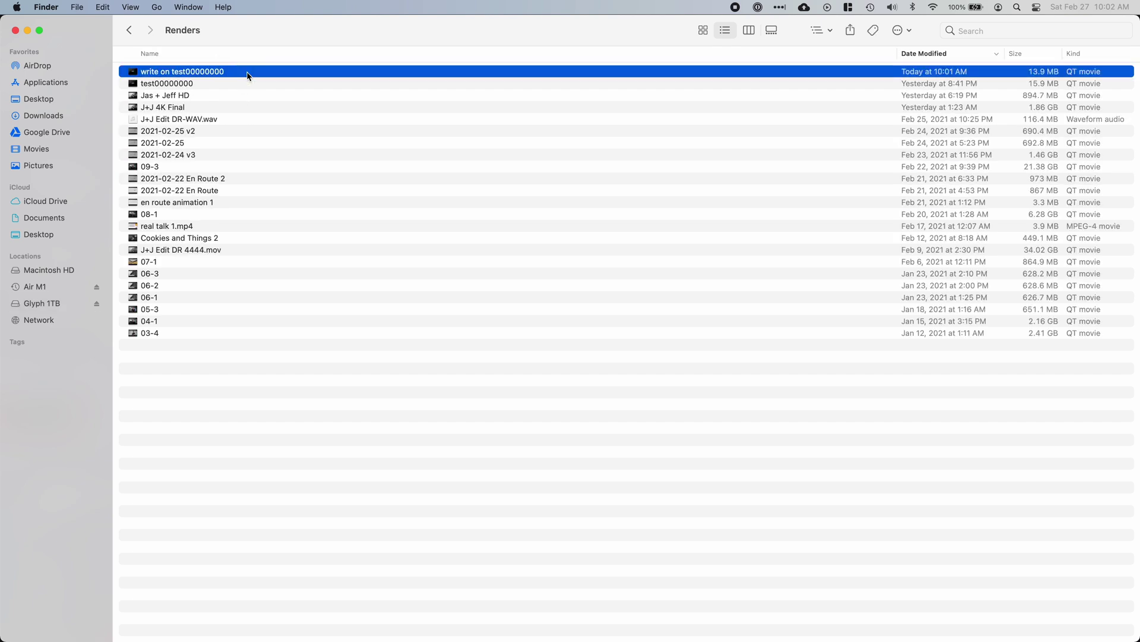
{"action": "key", "text": "space"}
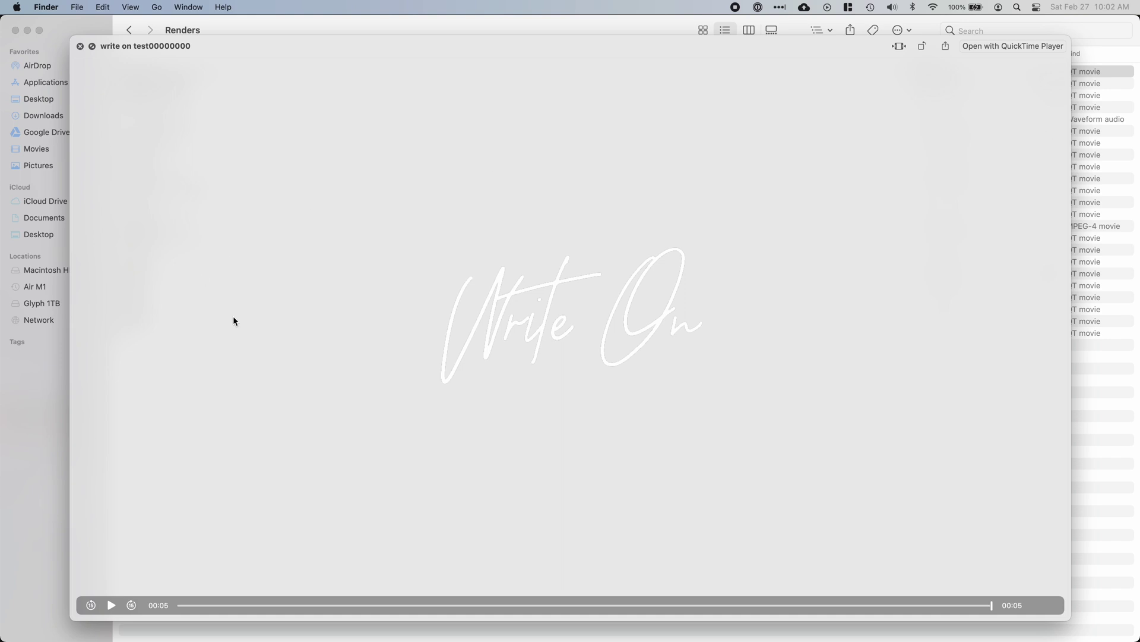
{"action": "left_click_drag", "start_coordinate": [216, 602], "coordinate": [152, 603]}
{"action": "key", "text": "space"}
{"action": "key", "text": "space"}
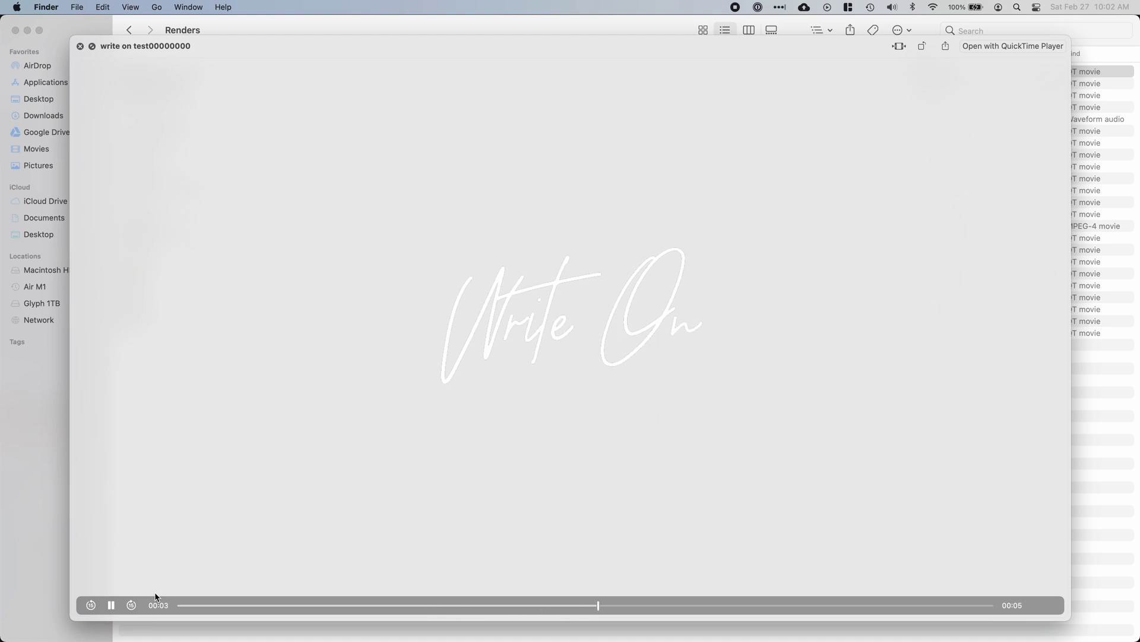
{"action": "key", "text": "space"}
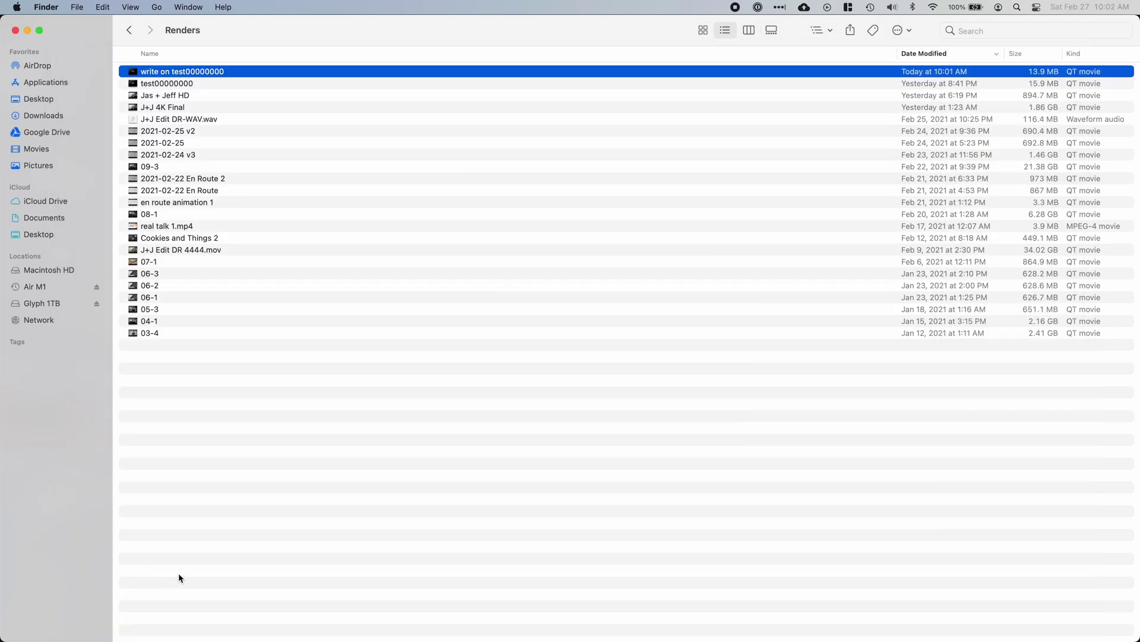